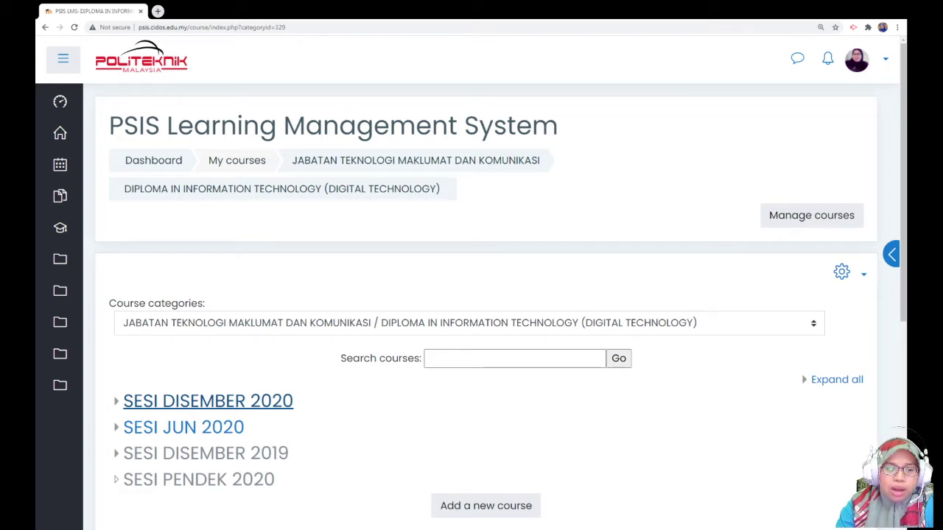
# Open the SESI DISEMBER 2020 category and enter the DFP4033 Integrative Programming & Technologies course.
pyautogui.click(265, 406)
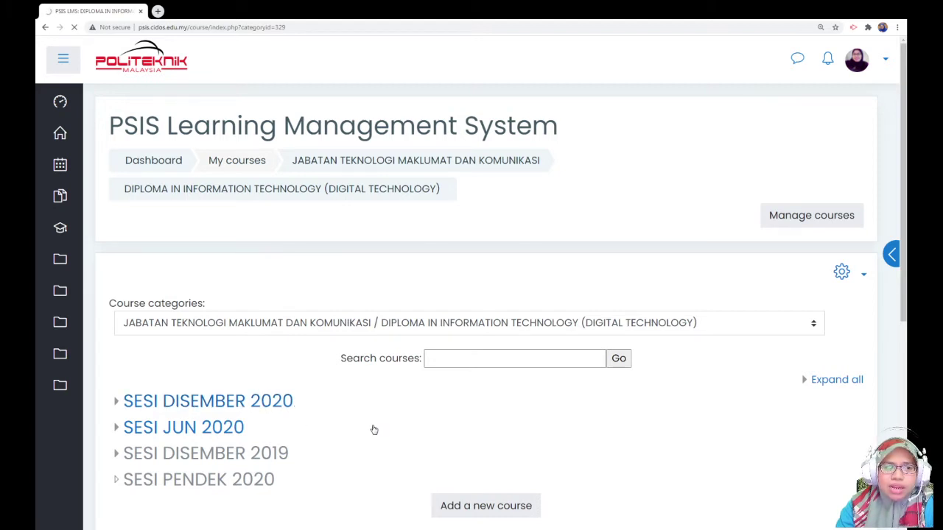
pyautogui.scroll(-1, 488, 391)
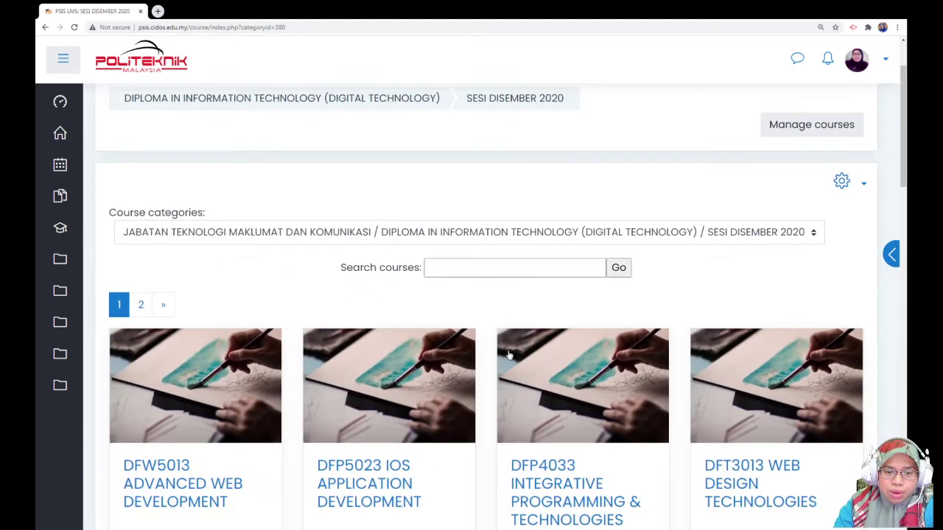
pyautogui.scroll(-1, 543, 276)
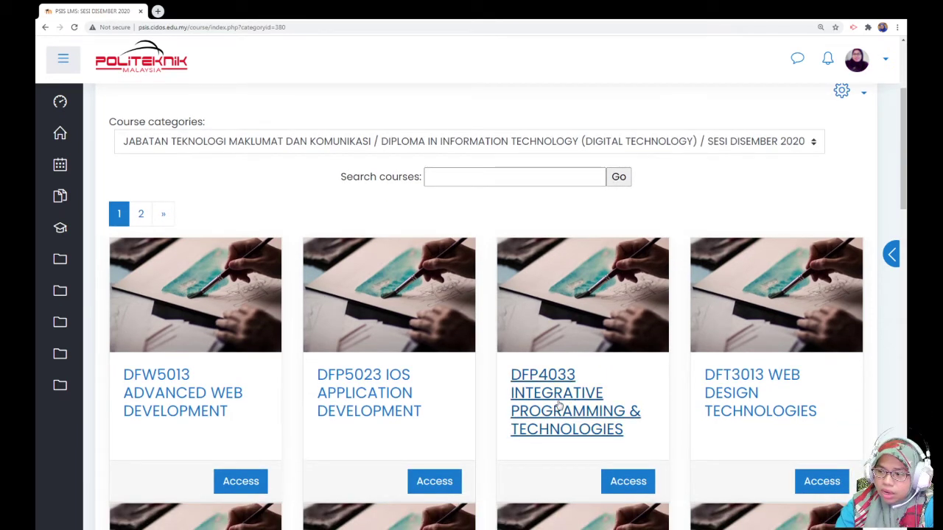
pyautogui.click(489, 177)
pyautogui.write('DFT4013')
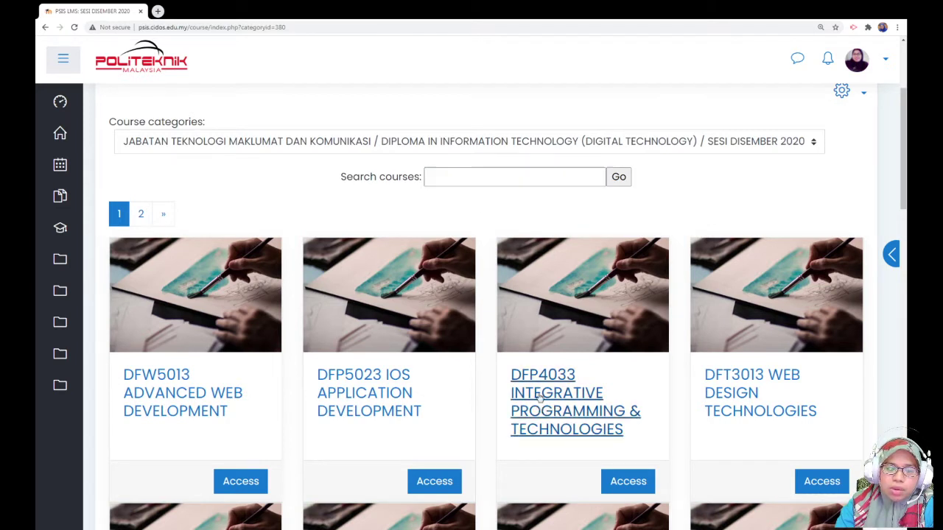
pyautogui.click(539, 396)
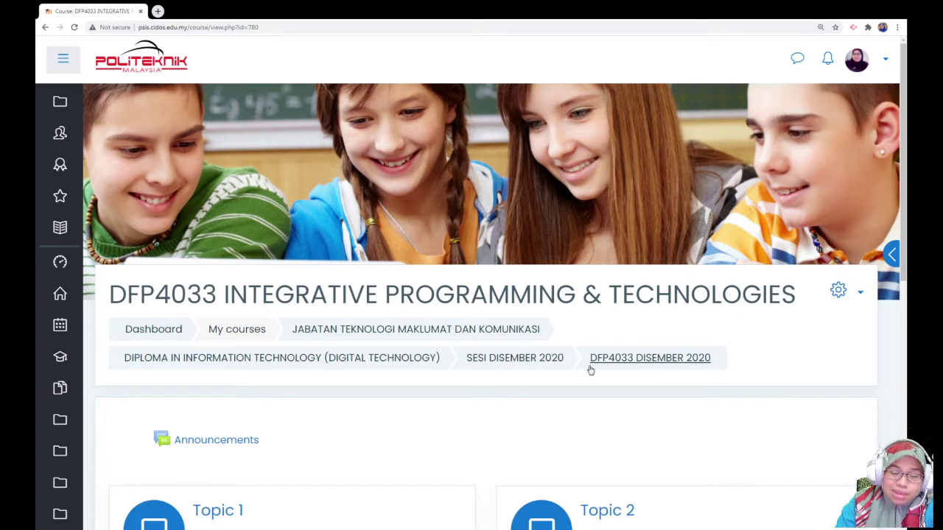
# Look over the course's topics and open its Import function.
pyautogui.scroll(-1, 501, 361)
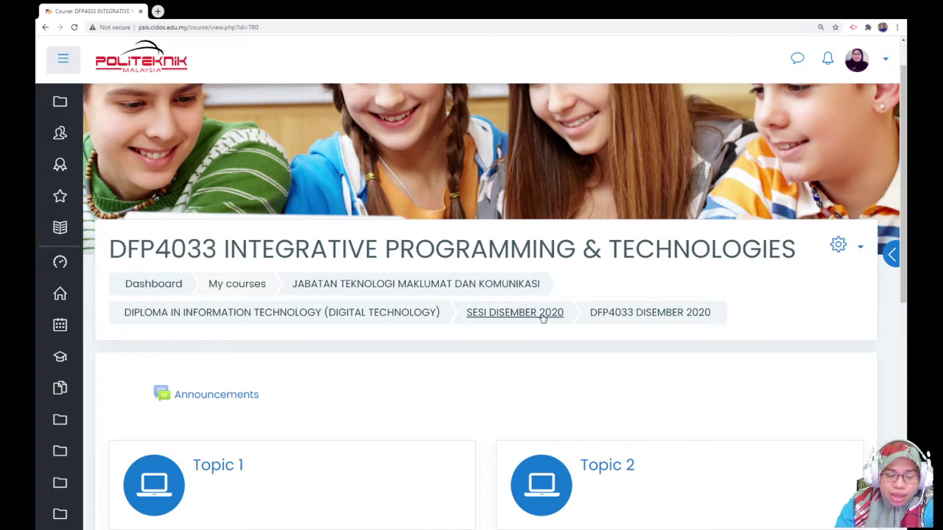
pyautogui.scroll(-2, 542, 318)
pyautogui.scroll(-2, 606, 336)
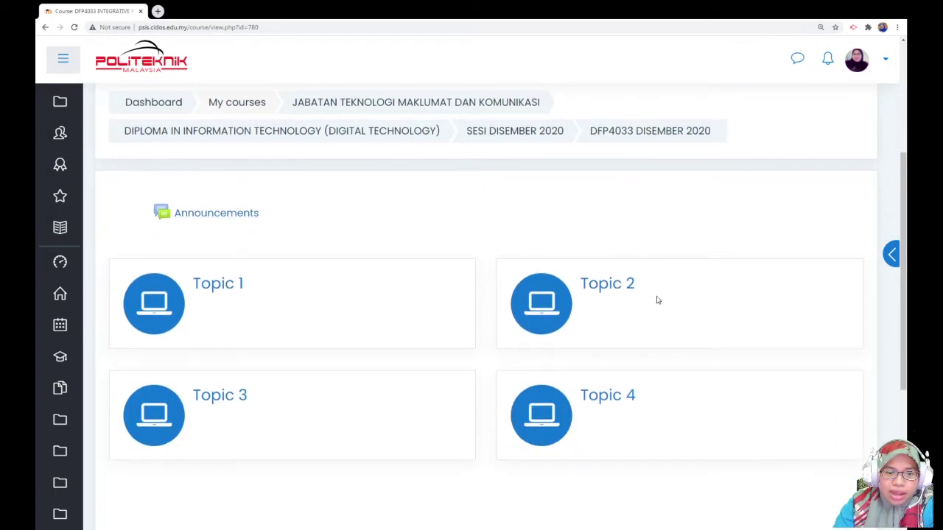
pyautogui.scroll(2, 410, 343)
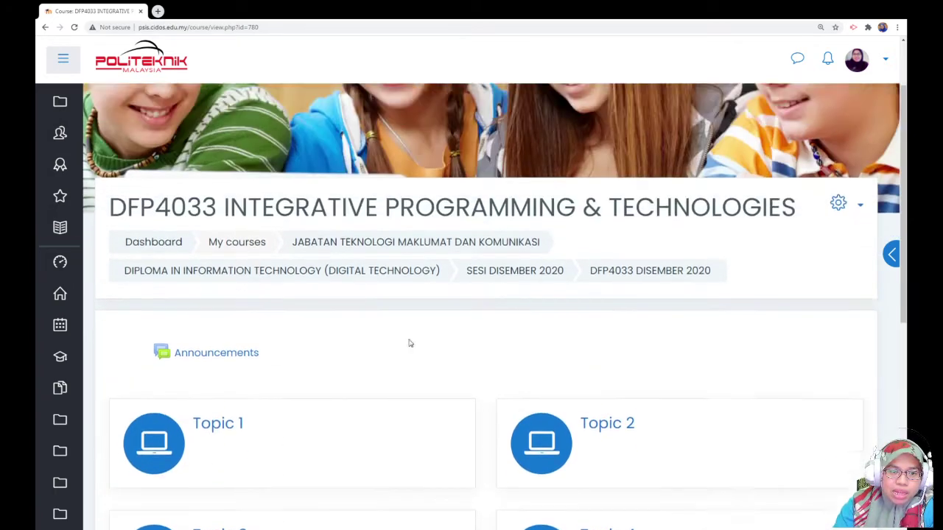
pyautogui.scroll(-2, 383, 413)
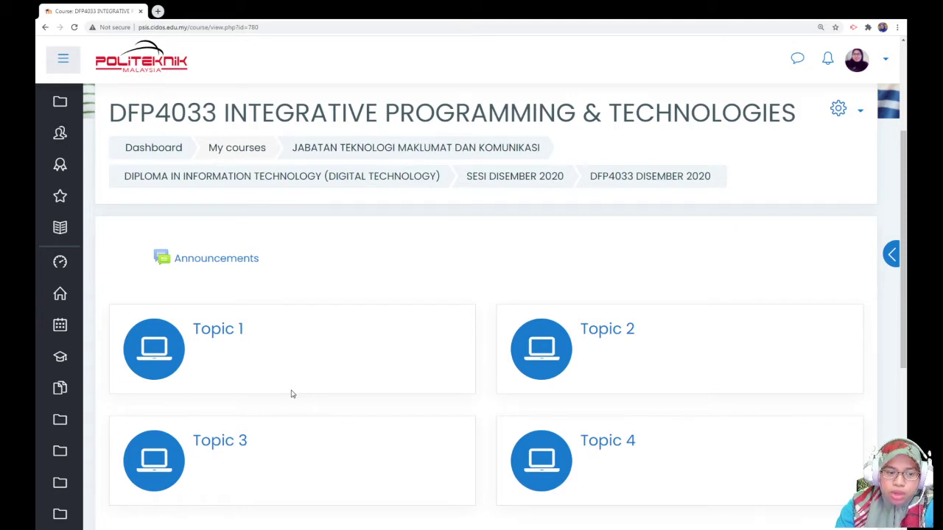
pyautogui.scroll(1, 570, 279)
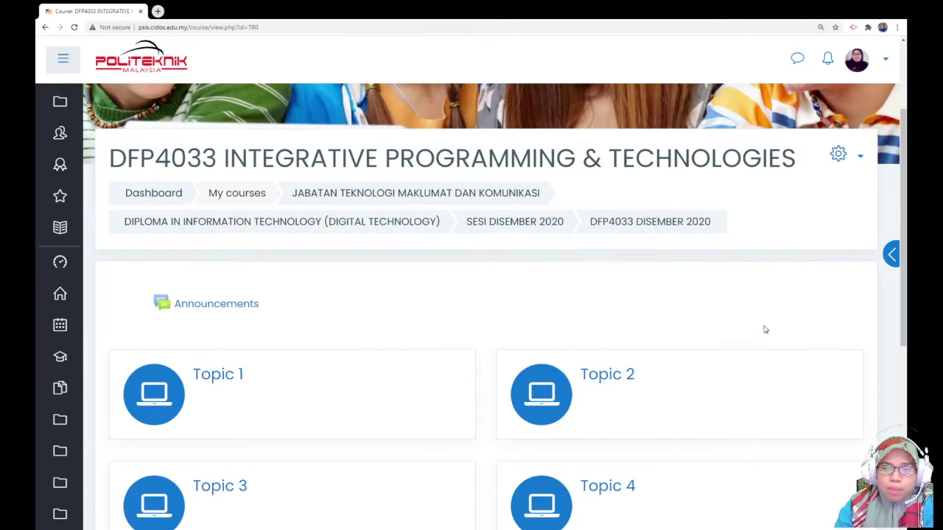
pyautogui.click(860, 159)
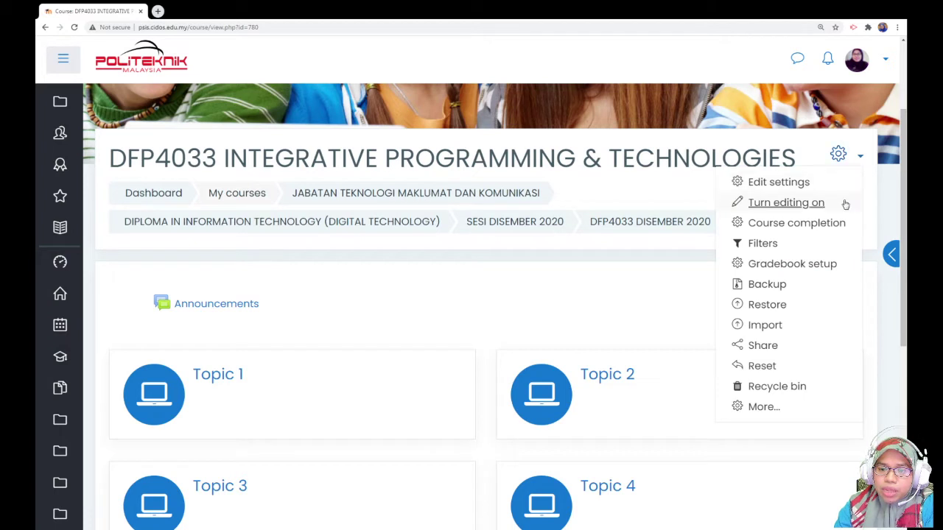
pyautogui.click(774, 330)
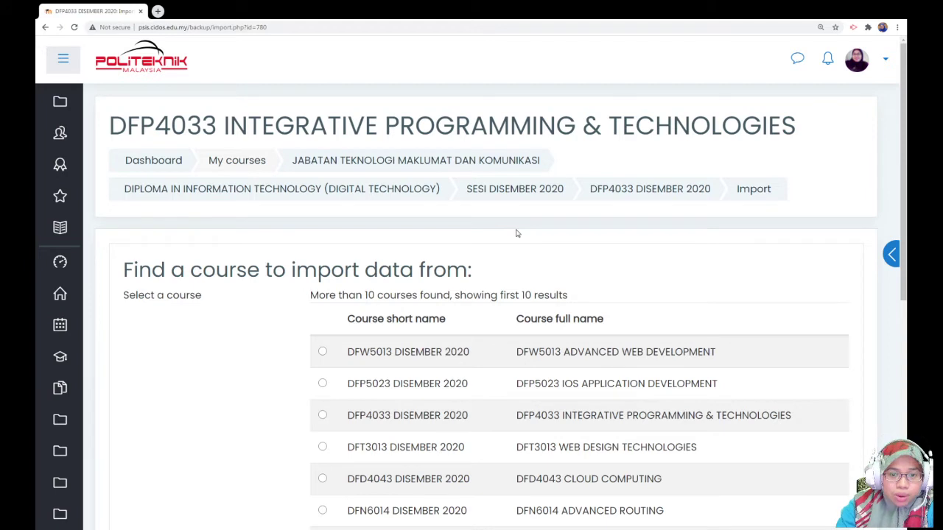
# Examine the list of courses from which data can be imported.
pyautogui.scroll(-2, 516, 233)
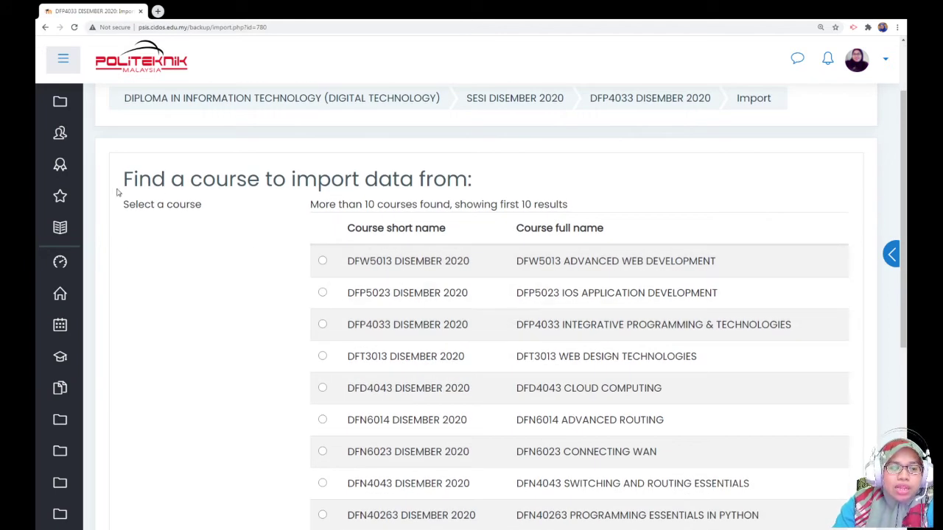
pyautogui.moveTo(139, 181); pyautogui.dragTo(468, 183)
pyautogui.click(521, 191)
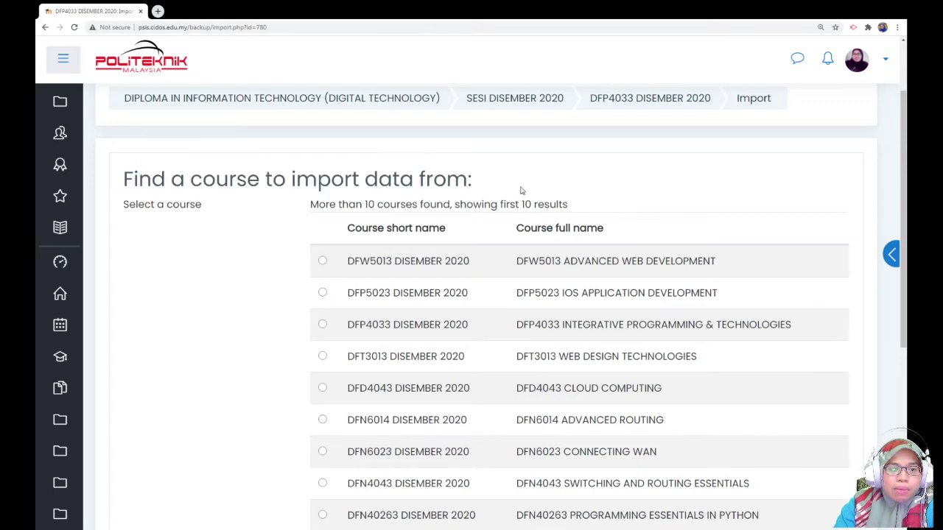
pyautogui.moveTo(399, 180); pyautogui.dragTo(317, 180)
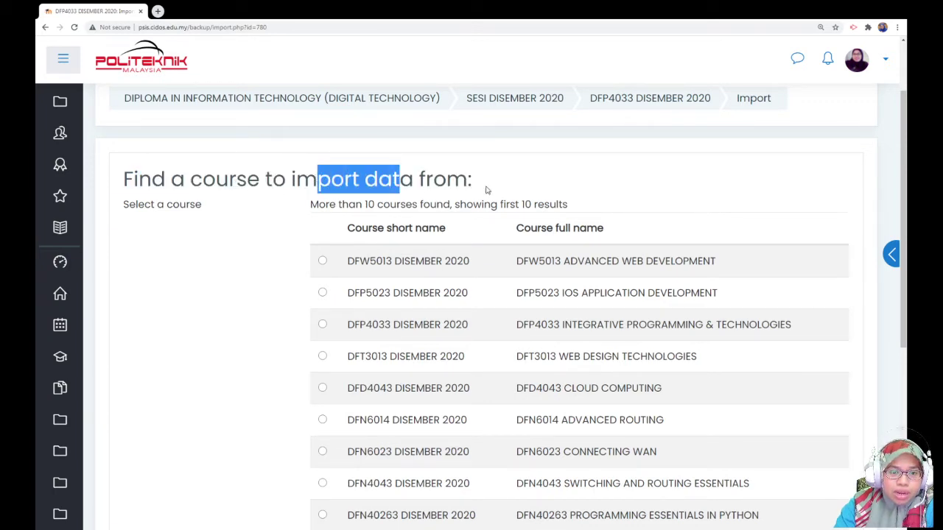
pyautogui.scroll(-4, 431, 273)
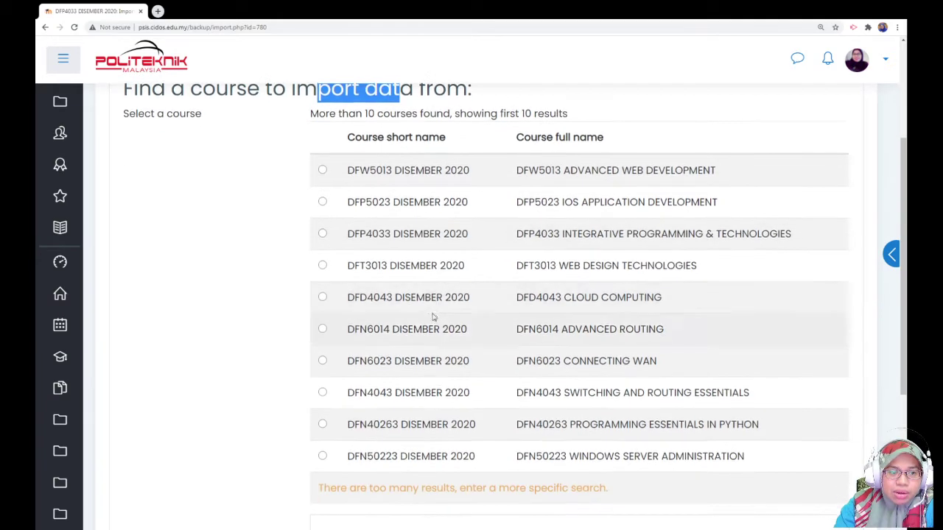
pyautogui.scroll(2, 433, 329)
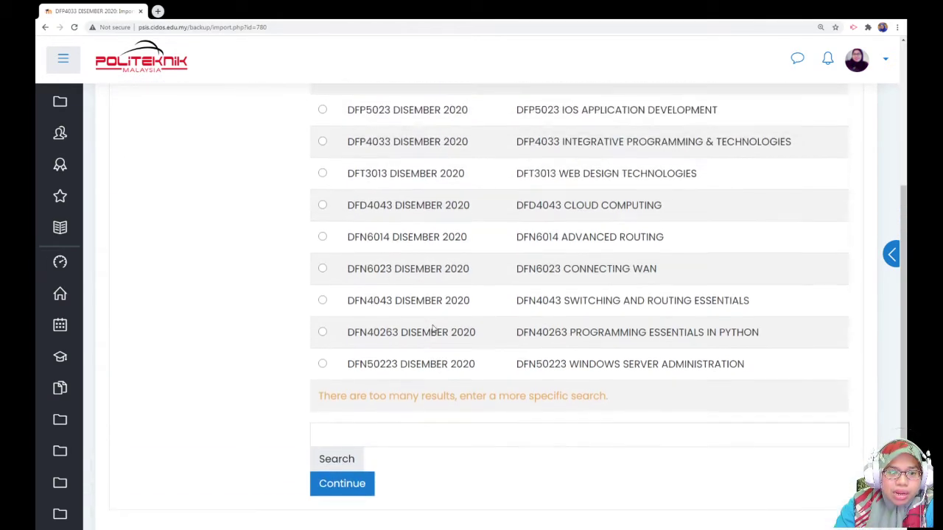
pyautogui.scroll(-1, 433, 329)
pyautogui.scroll(-2, 433, 329)
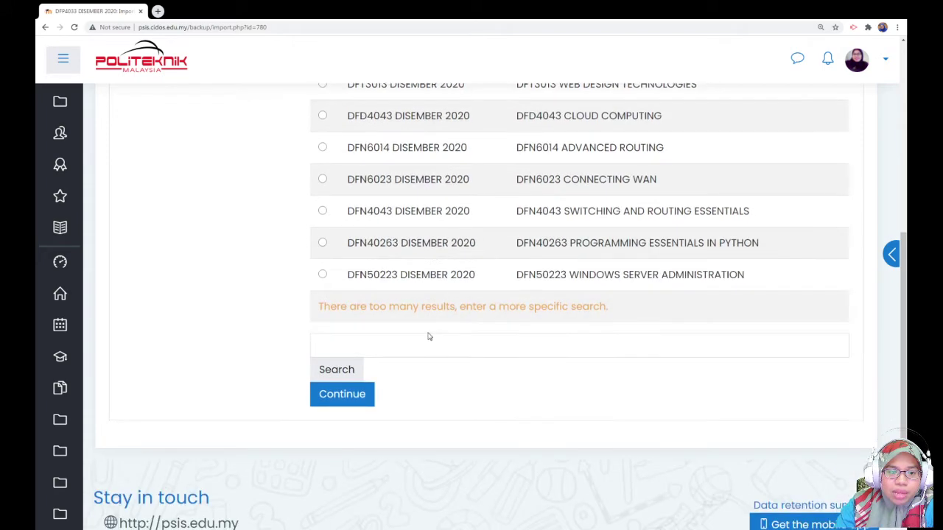
pyautogui.scroll(4, 427, 335)
pyautogui.scroll(-4, 427, 335)
# Search the courses available for import for DFP4033.
pyautogui.click(423, 341)
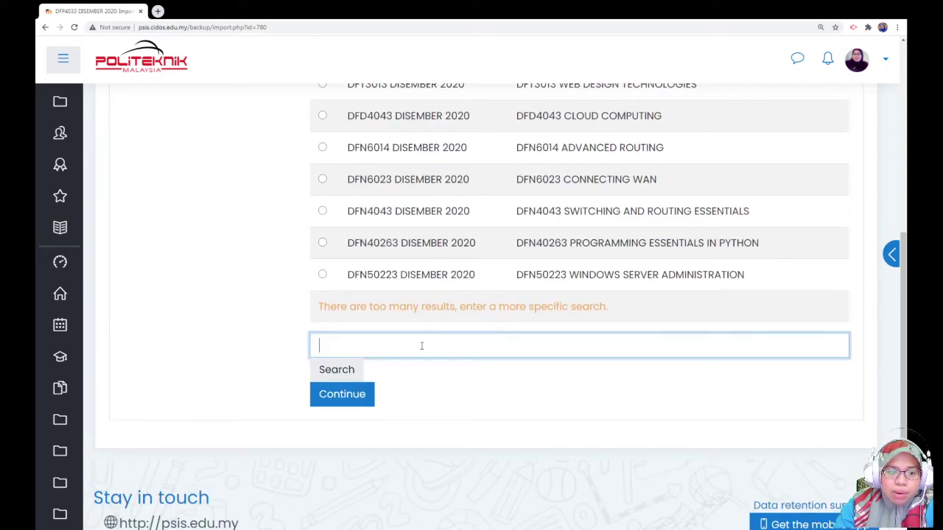
pyautogui.click(369, 369)
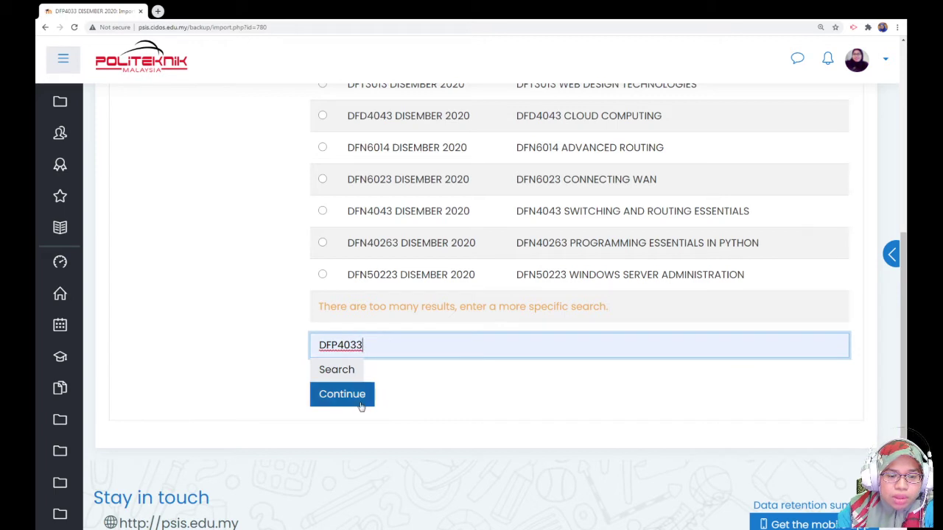
pyautogui.click(351, 372)
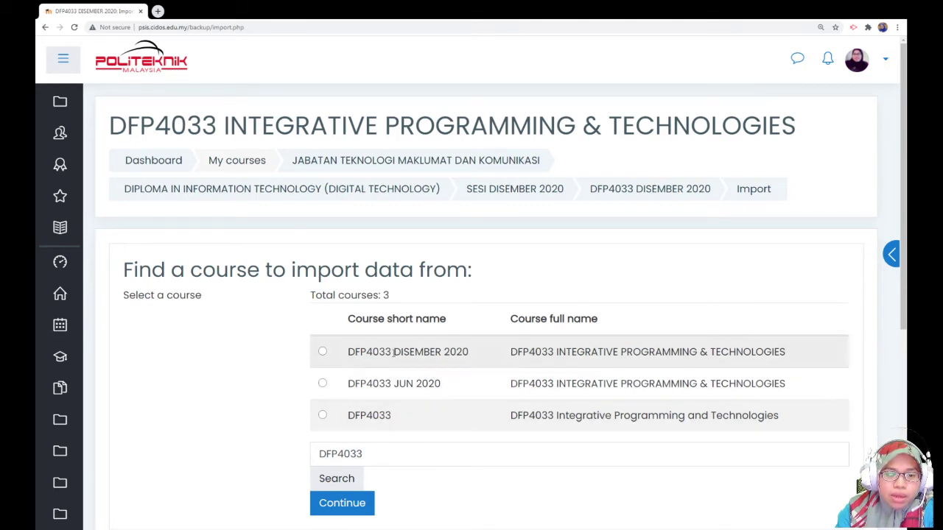
# Choose DFP4033 JUN 2020 as the course to import data from and continue to the initial settings.
pyautogui.moveTo(361, 351); pyautogui.dragTo(457, 352)
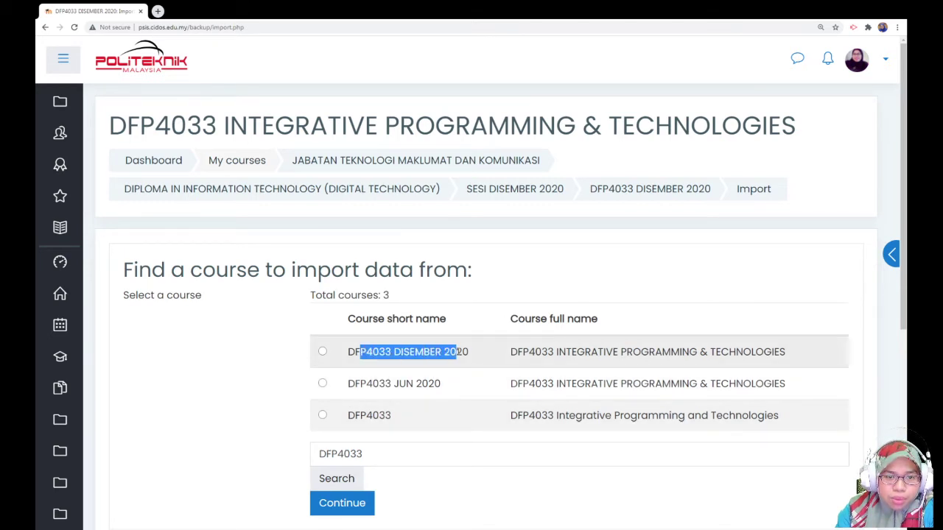
pyautogui.moveTo(366, 384); pyautogui.dragTo(453, 385)
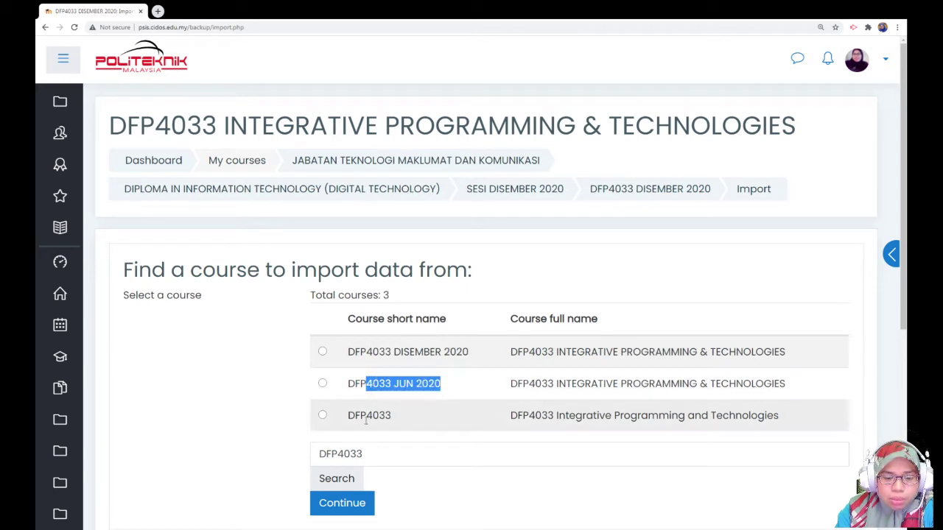
pyautogui.moveTo(355, 417); pyautogui.dragTo(434, 420)
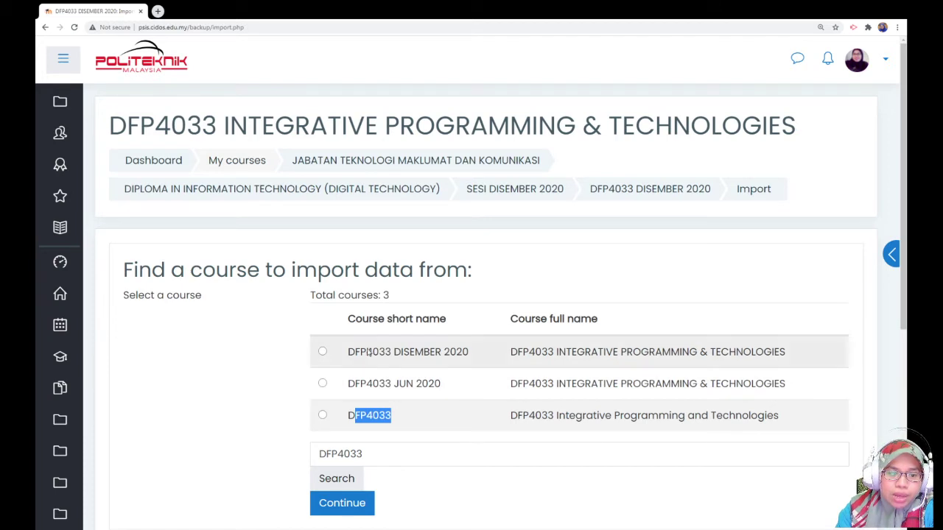
pyautogui.click(322, 384)
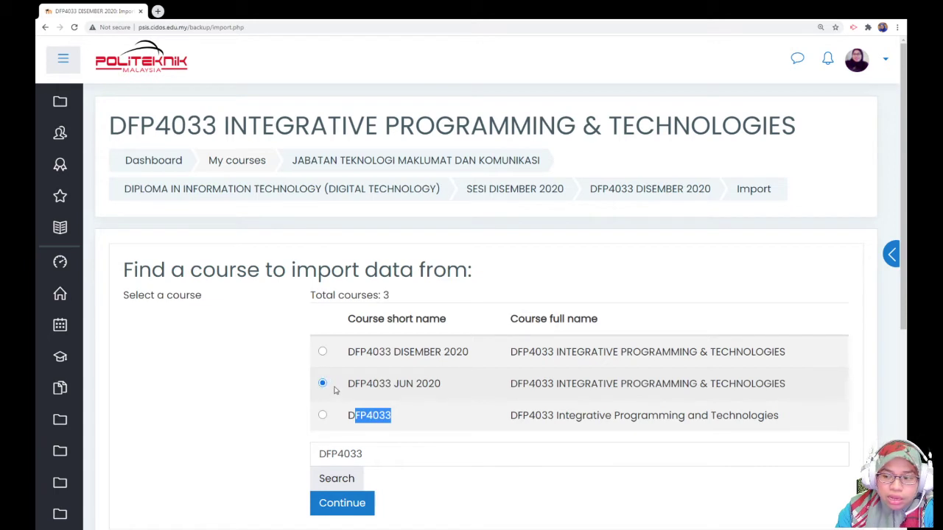
pyautogui.click(351, 505)
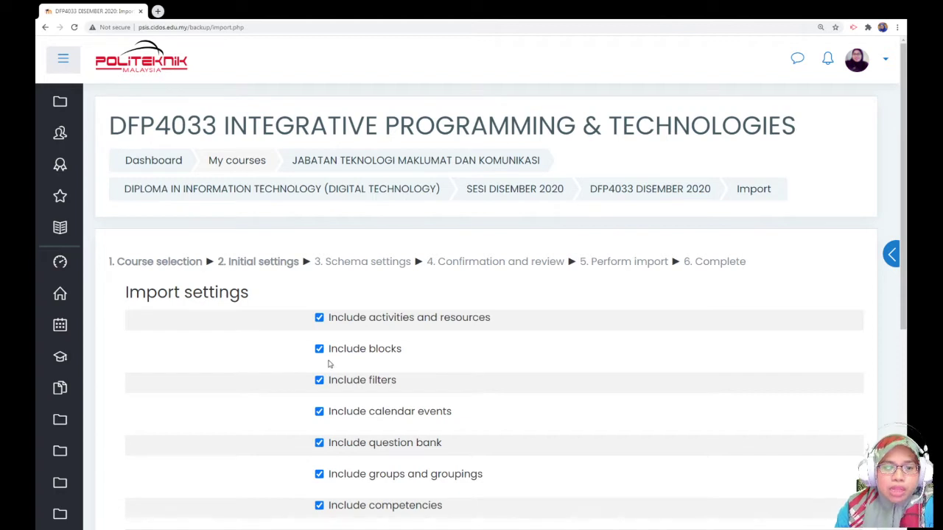
# Exclude groups and groupings and competencies from the import, and proceed to the schema settings.
pyautogui.scroll(-3, 402, 422)
pyautogui.scroll(2, 404, 425)
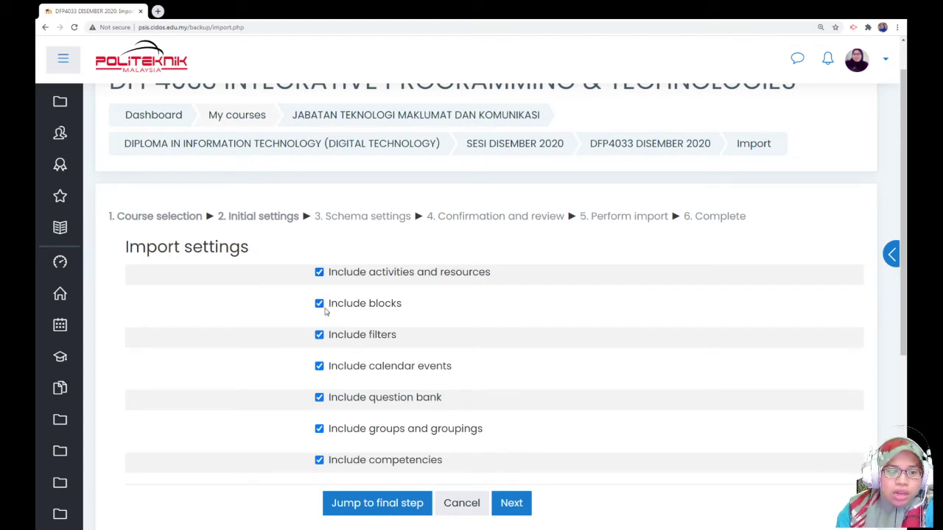
pyautogui.scroll(-2, 353, 420)
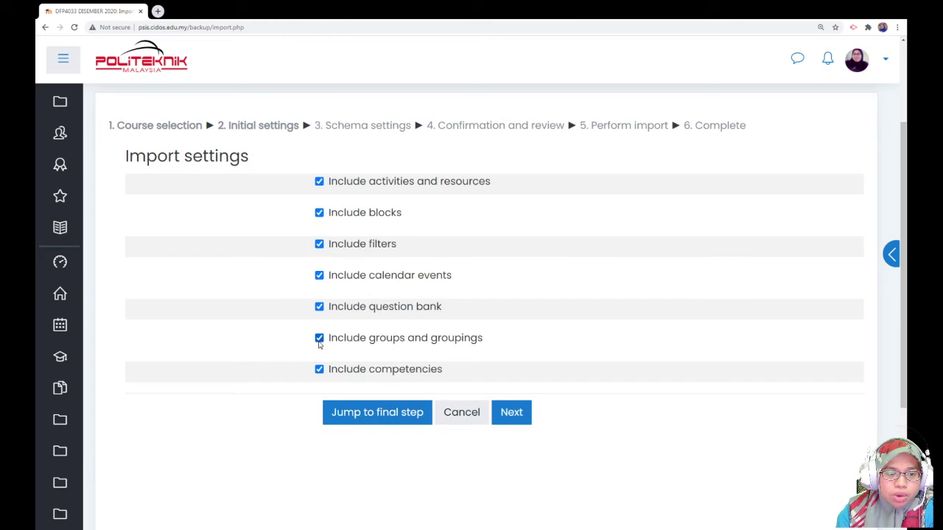
pyautogui.click(319, 338)
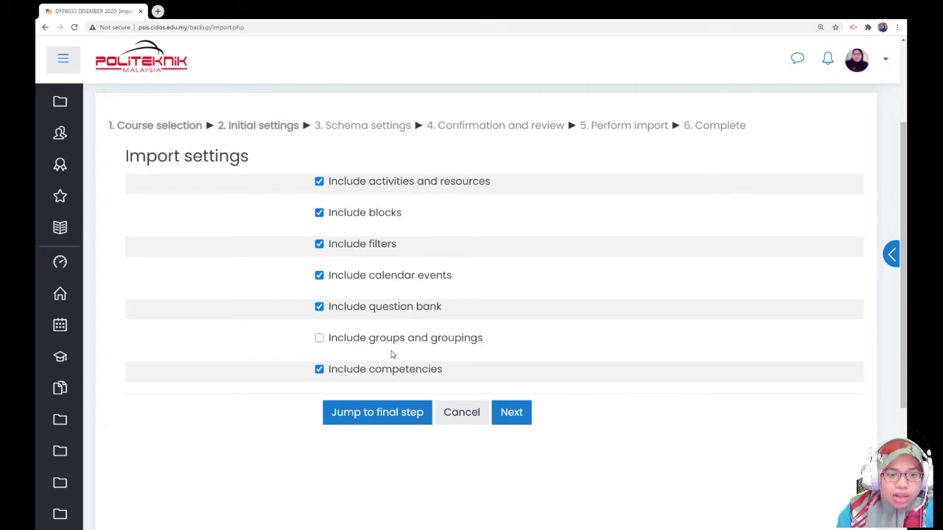
pyautogui.click(319, 370)
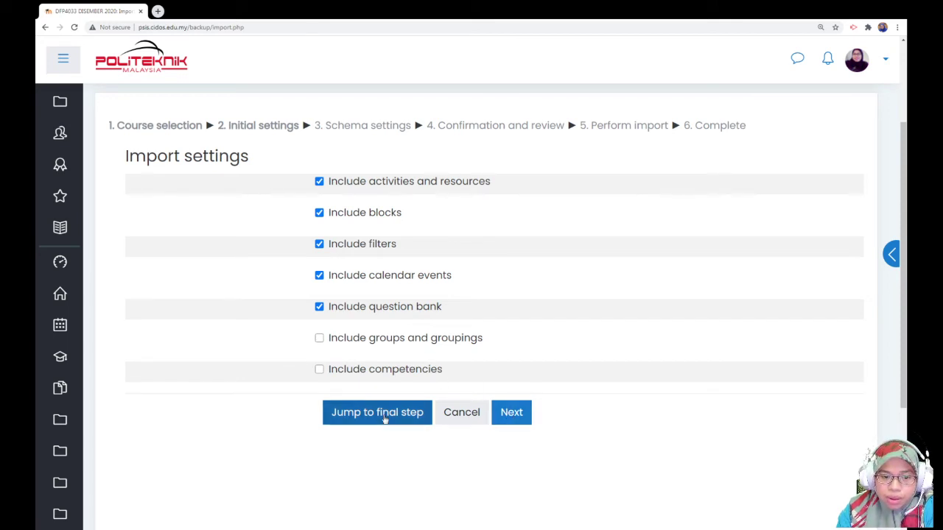
pyautogui.click(514, 414)
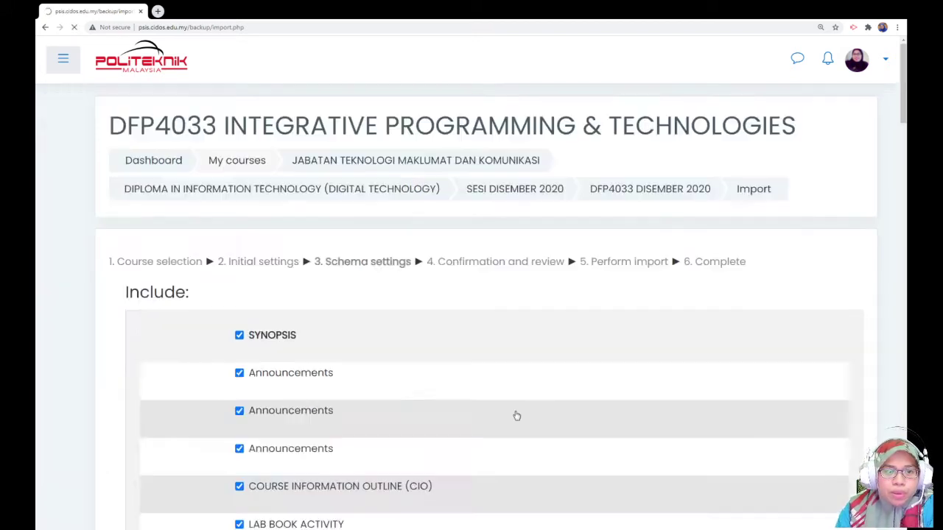
# Exclude the COURSE INFORMATION OUTLINE (CIO) item in the SYNOPSIS section from the import.
pyautogui.scroll(-2, 448, 388)
pyautogui.scroll(-1, 387, 346)
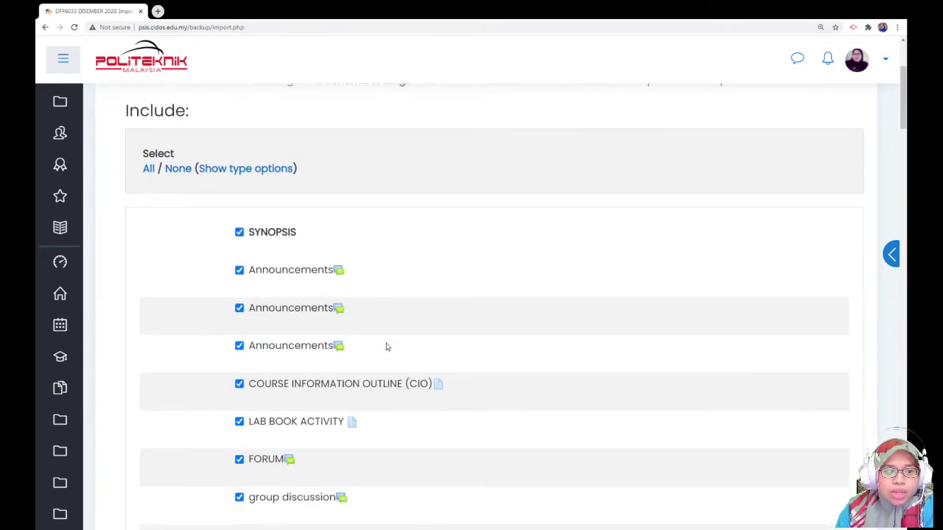
pyautogui.scroll(-1, 387, 346)
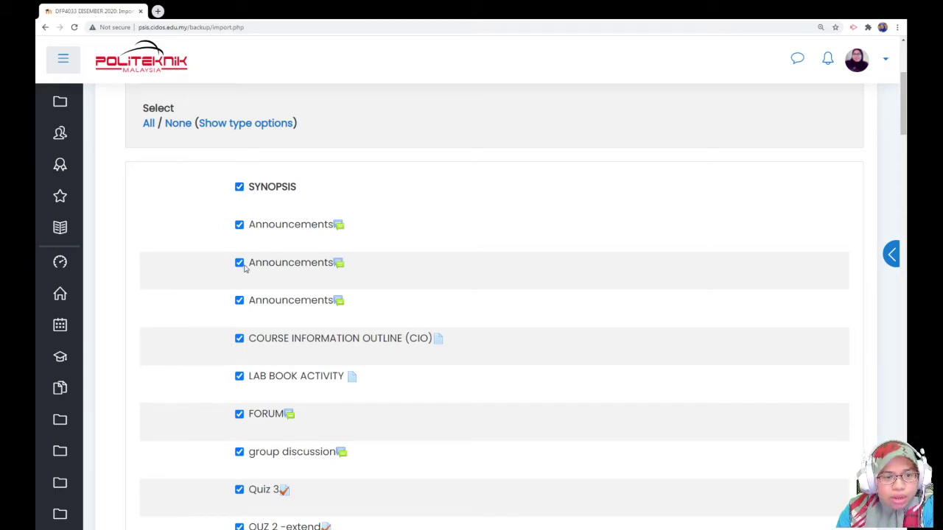
pyautogui.scroll(-1, 248, 341)
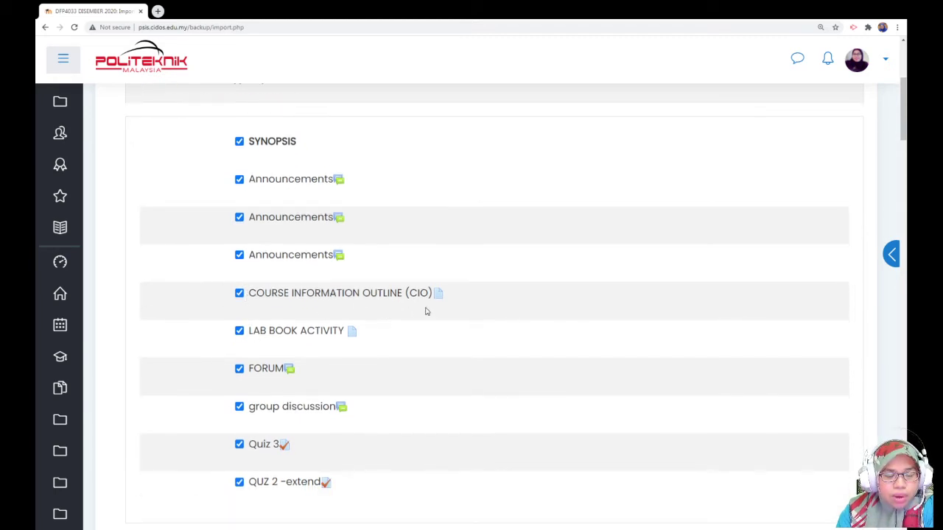
pyautogui.click(238, 294)
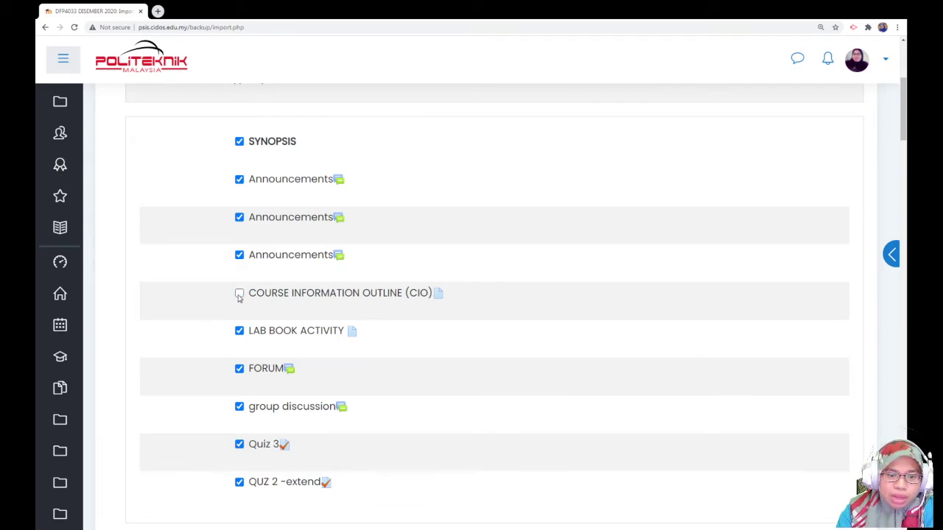
pyautogui.click(239, 295)
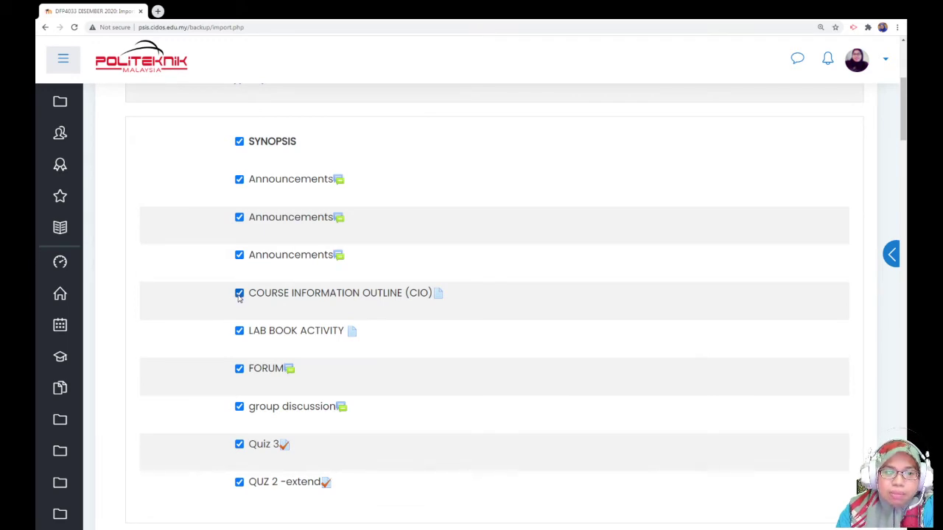
pyautogui.scroll(1, 442, 339)
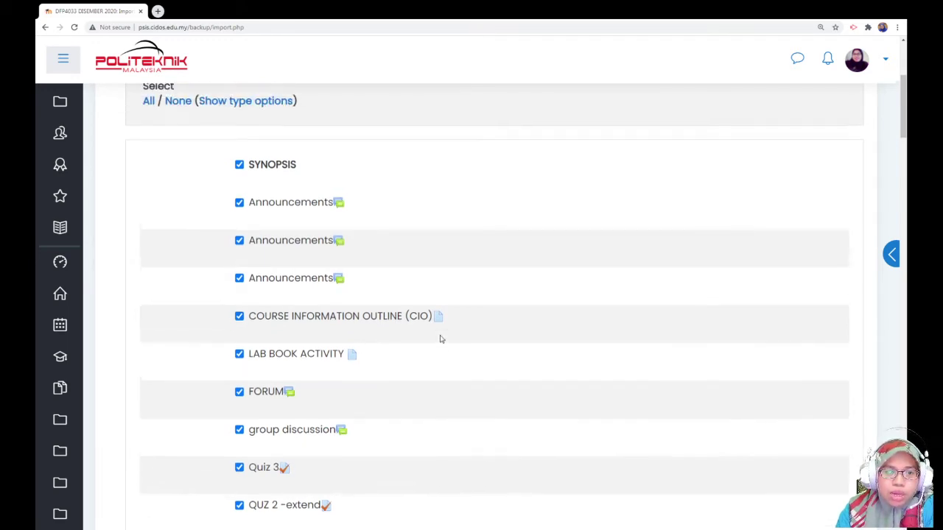
pyautogui.click(239, 339)
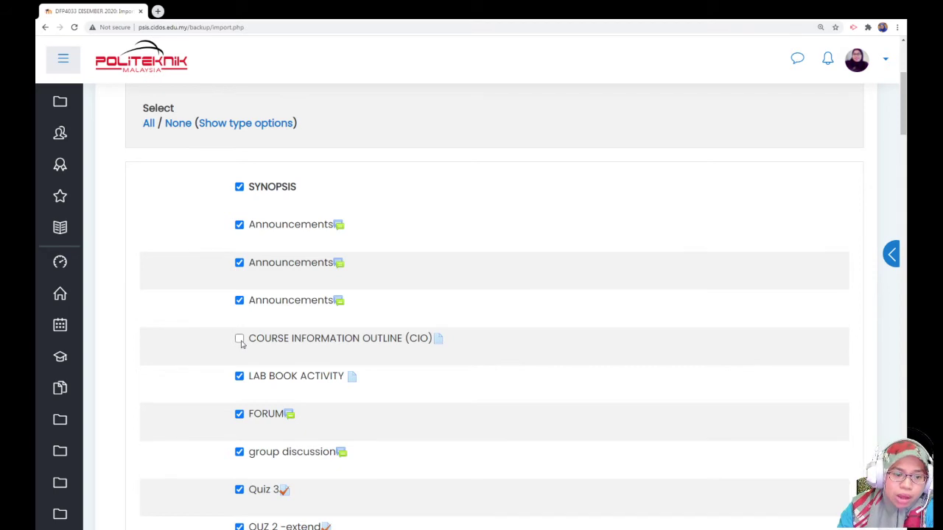
# Exclude the QUZ 2 -extend quiz in the SYNOPSIS section from the import.
pyautogui.scroll(-2, 421, 381)
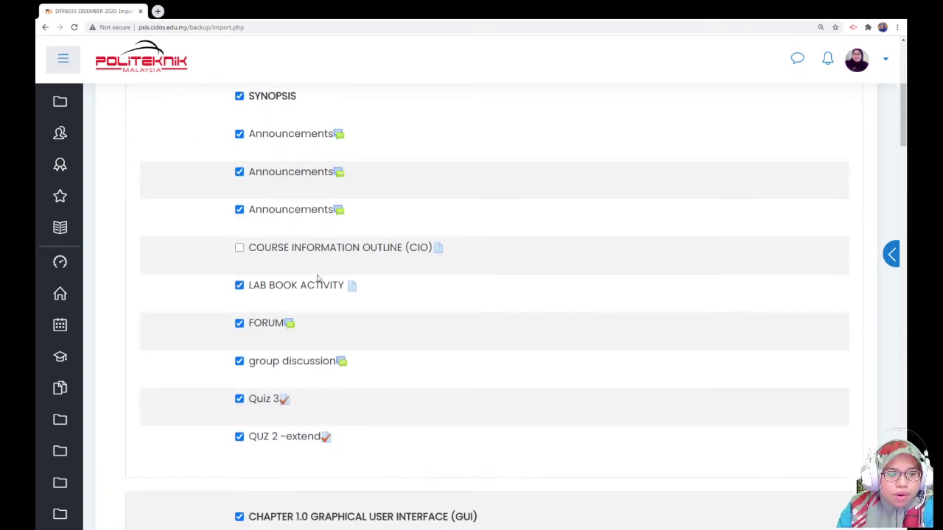
pyautogui.scroll(-1, 287, 382)
pyautogui.scroll(-1, 307, 375)
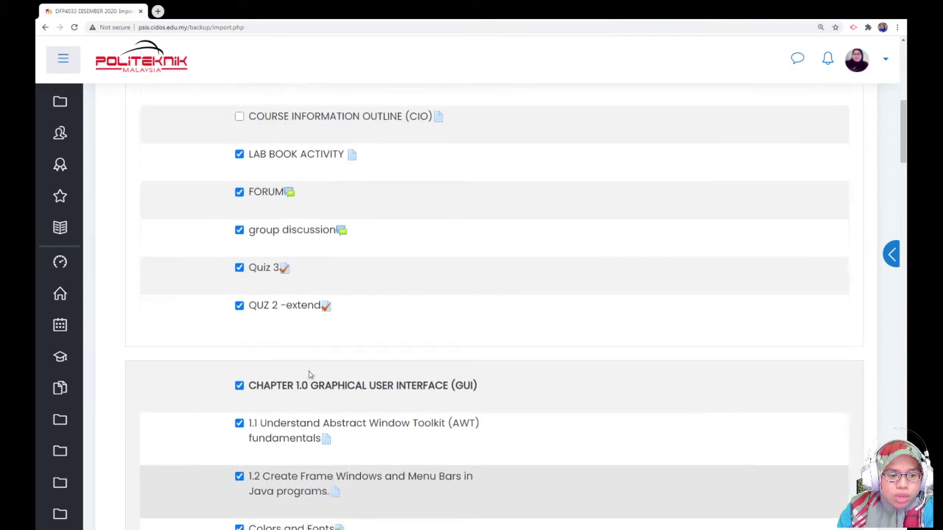
pyautogui.click(244, 255)
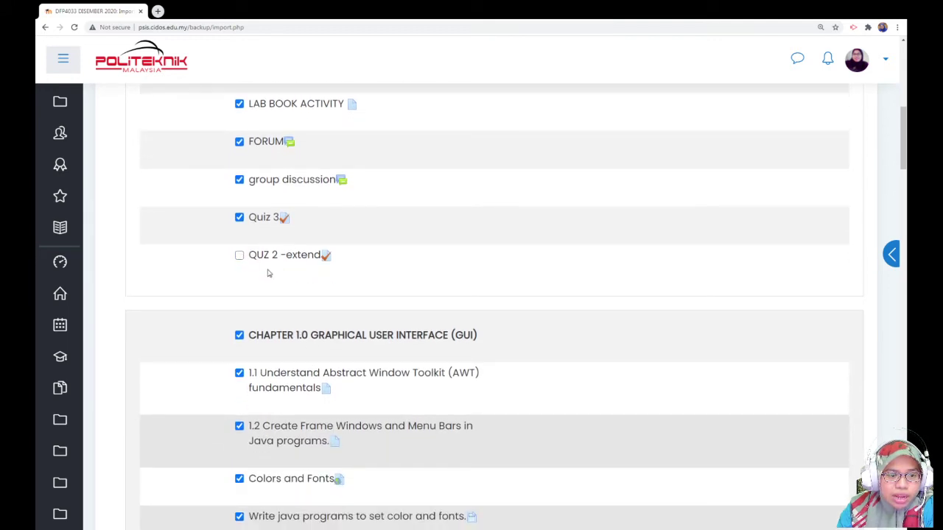
# Exclude LAB ACTIVITY 1 : AWT and online chapter 1 in the CHAPTER 1.0 section from the import.
pyautogui.scroll(-1, 294, 288)
pyautogui.scroll(-2, 293, 294)
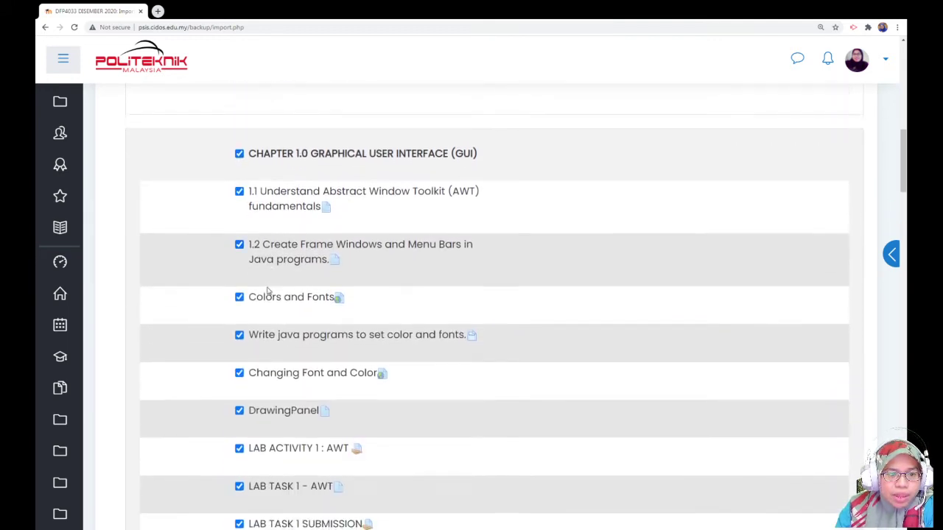
pyautogui.scroll(-3, 260, 341)
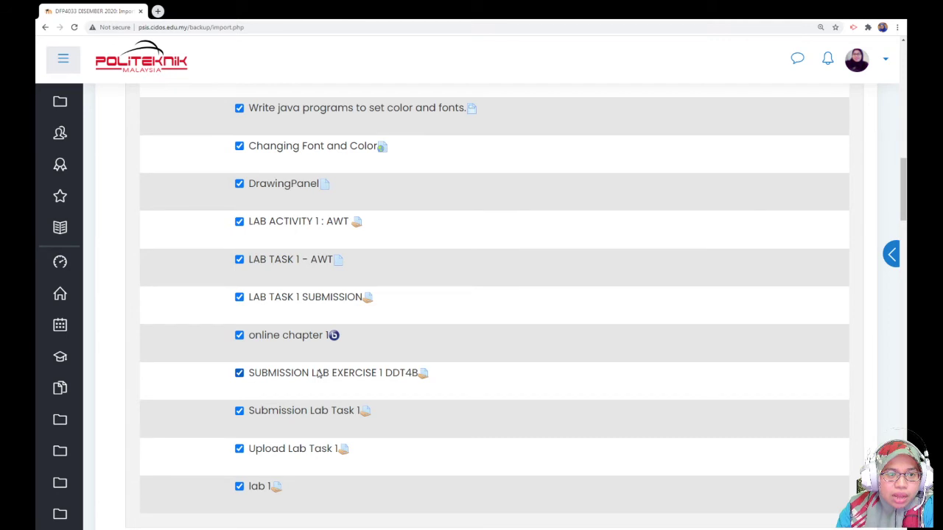
pyautogui.scroll(4, 318, 373)
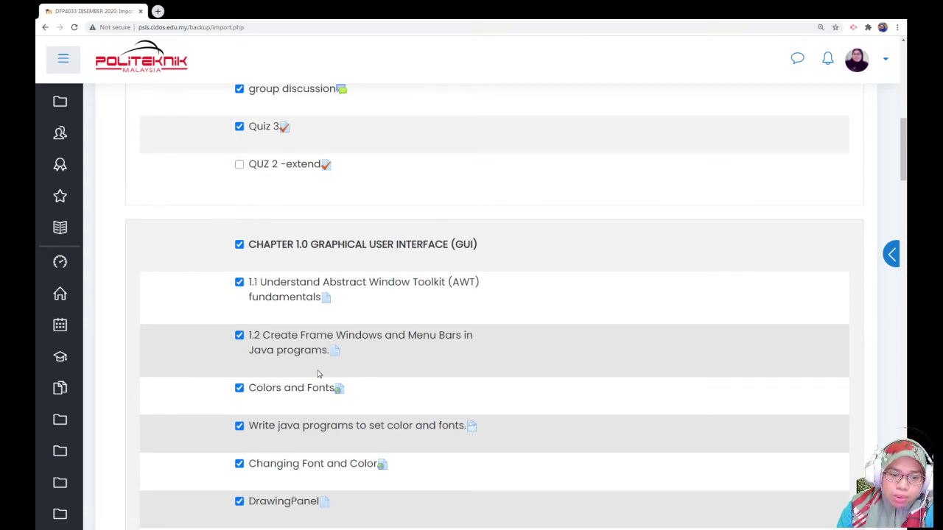
pyautogui.scroll(-5, 319, 374)
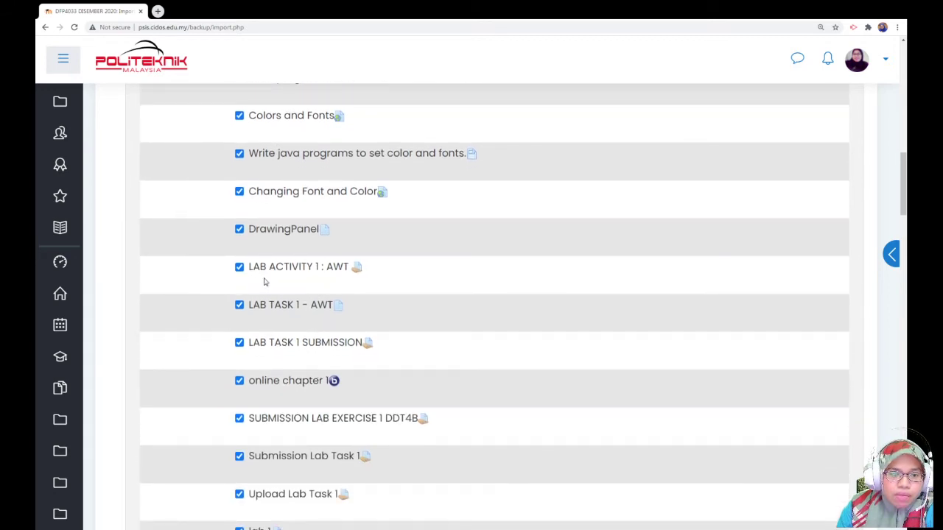
pyautogui.click(239, 266)
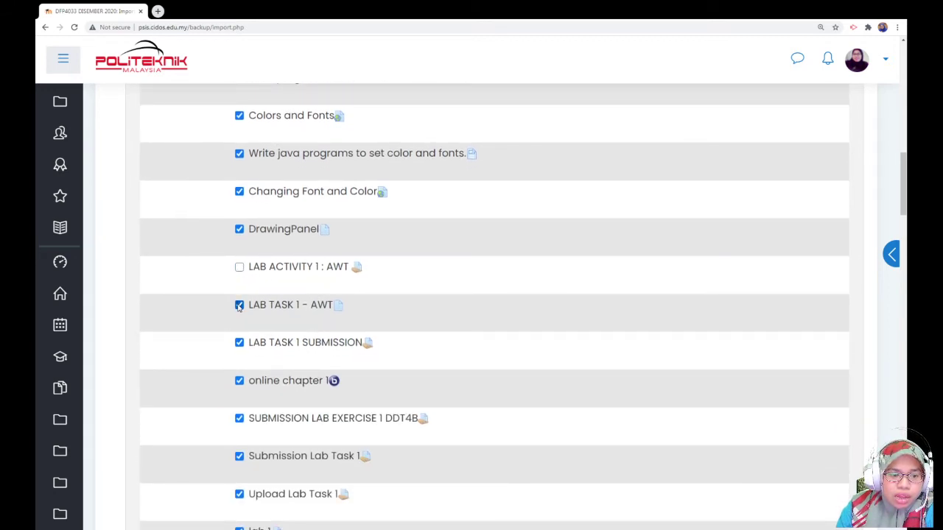
pyautogui.scroll(-2, 265, 361)
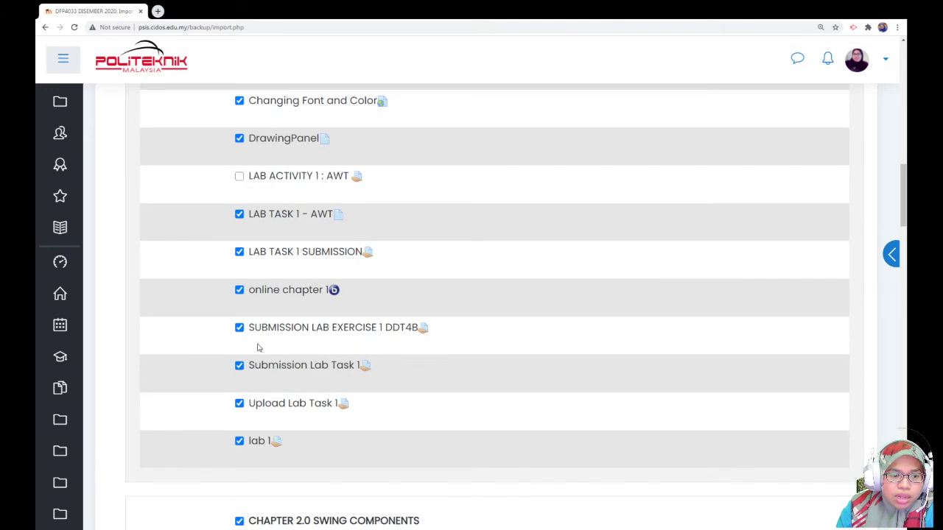
pyautogui.click(240, 290)
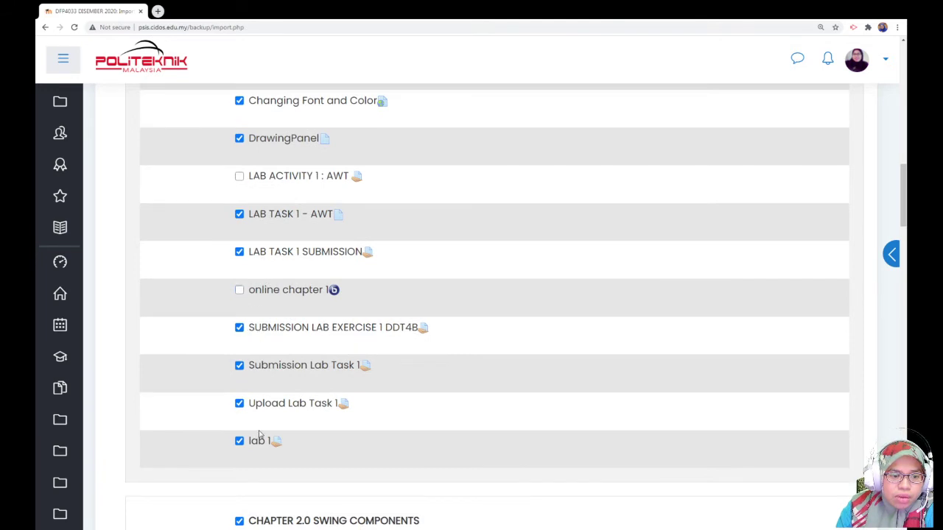
# Exclude Submission Lab Task 1, SUBMISSION LAB EXERCISE 1 DDT4B, LAB TASK 1 SUBMISSION and LAB TASK 1 - AWT in CHAPTER 1.0 from the import.
pyautogui.scroll(-1, 259, 412)
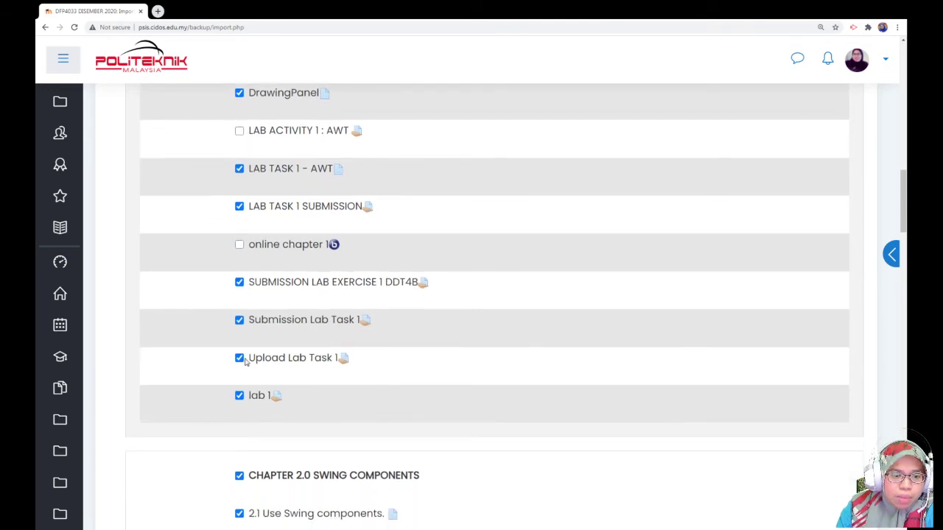
pyautogui.click(240, 322)
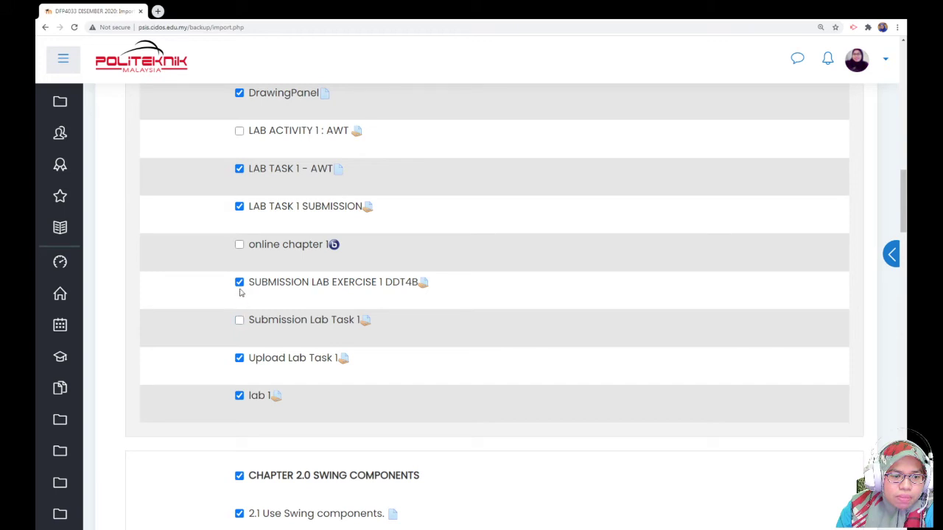
pyautogui.click(240, 282)
pyautogui.scroll(1, 245, 274)
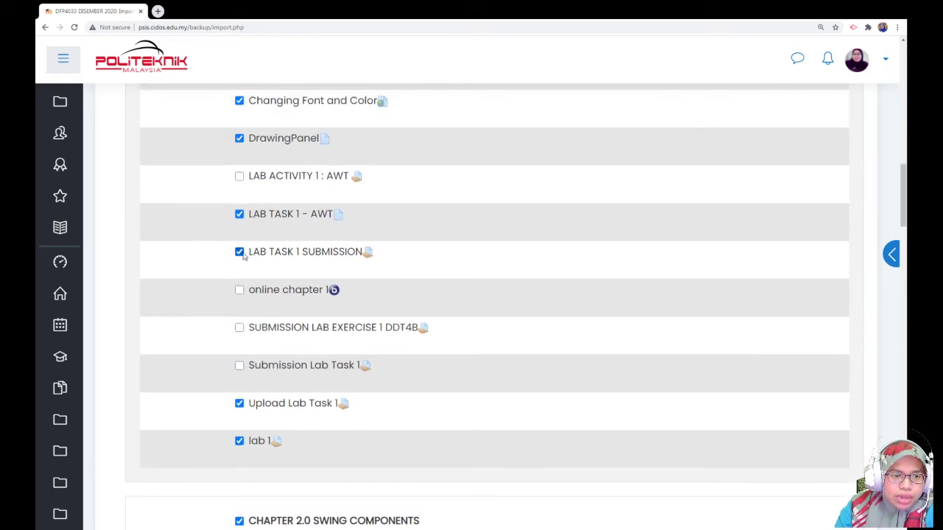
pyautogui.click(239, 252)
pyautogui.click(239, 215)
# Exclude LAB 4 ACTIVITY and LABORATORY TASK 2 SUBMISSION in the CHAPTER 2.0 SWING COMPONENTS section from the import.
pyautogui.scroll(2, 263, 241)
pyautogui.scroll(-5, 270, 292)
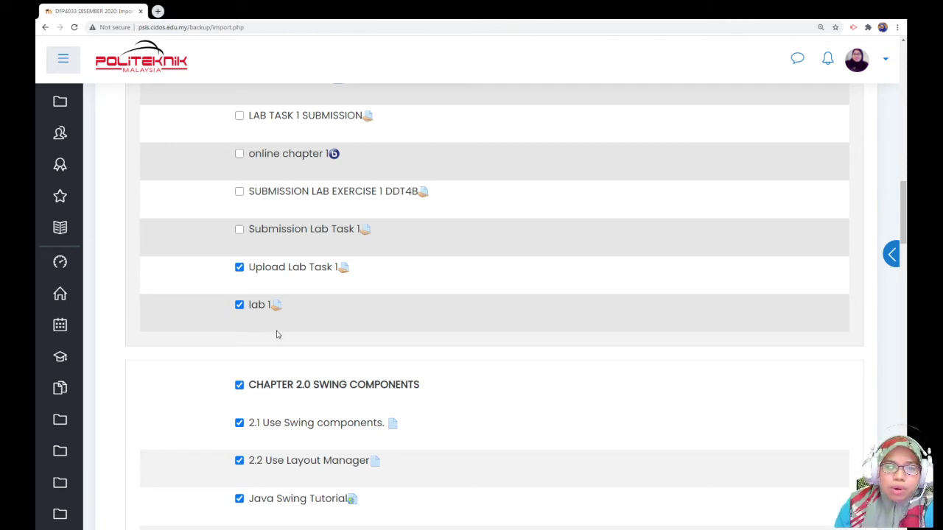
pyautogui.scroll(-4, 277, 335)
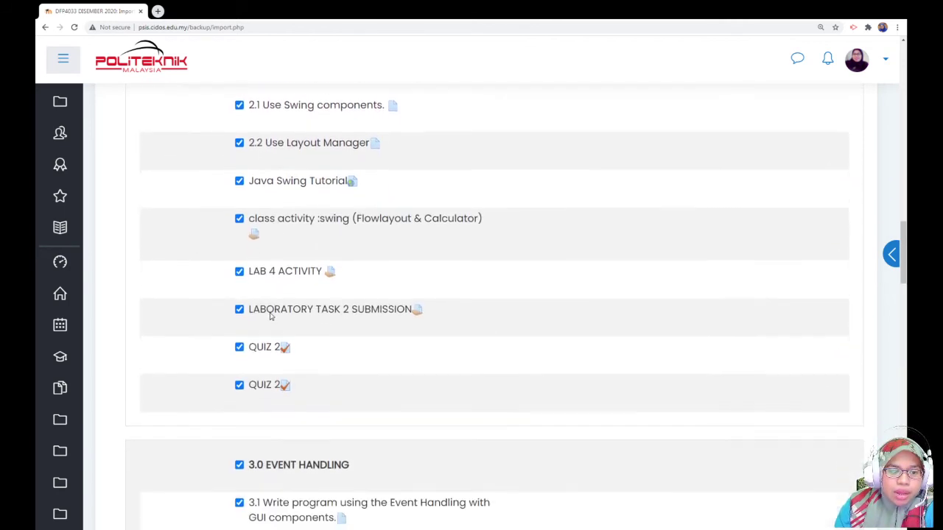
pyautogui.click(239, 271)
pyautogui.click(239, 309)
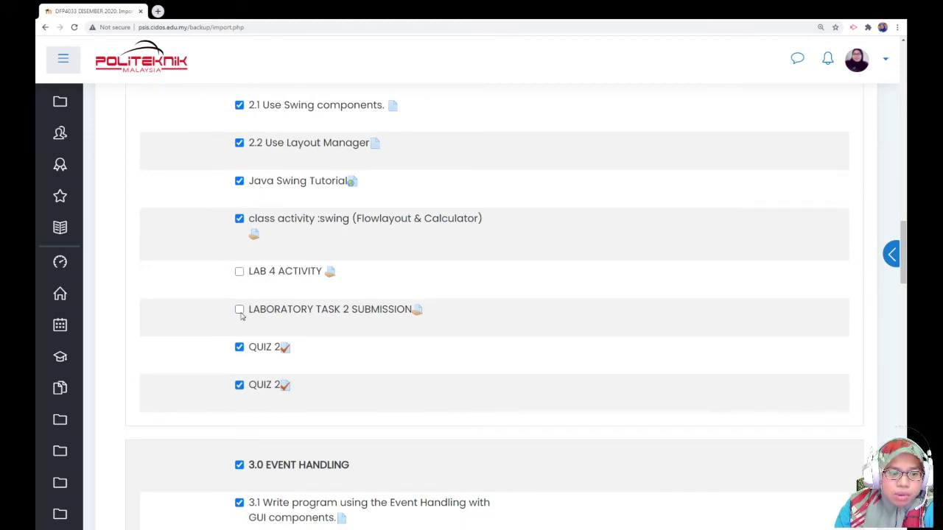
# Exclude LAB ACTIVTY 5 - EVENT HANDLING and LAB ACTIVITY - SIMPLE CALCULATOR in the 3.0 EVENT HANDLING section from the import.
pyautogui.scroll(-5, 241, 316)
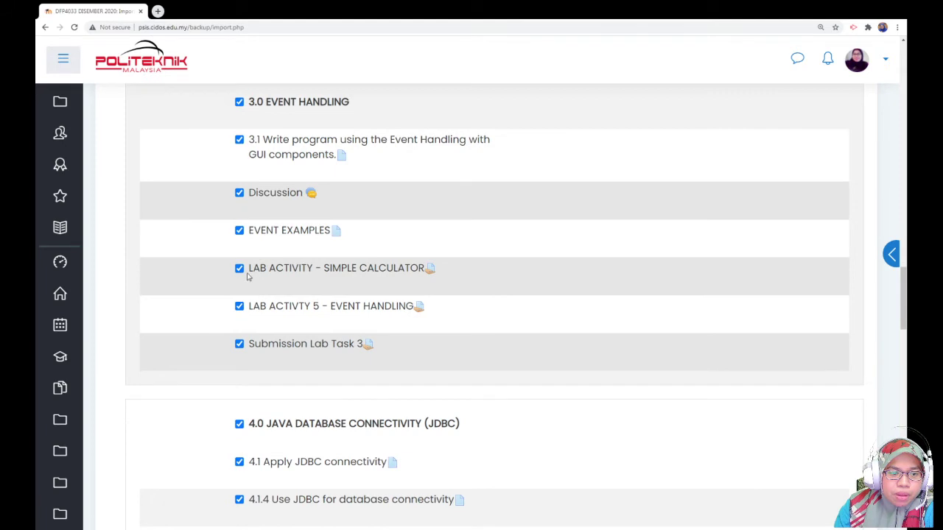
pyautogui.click(239, 308)
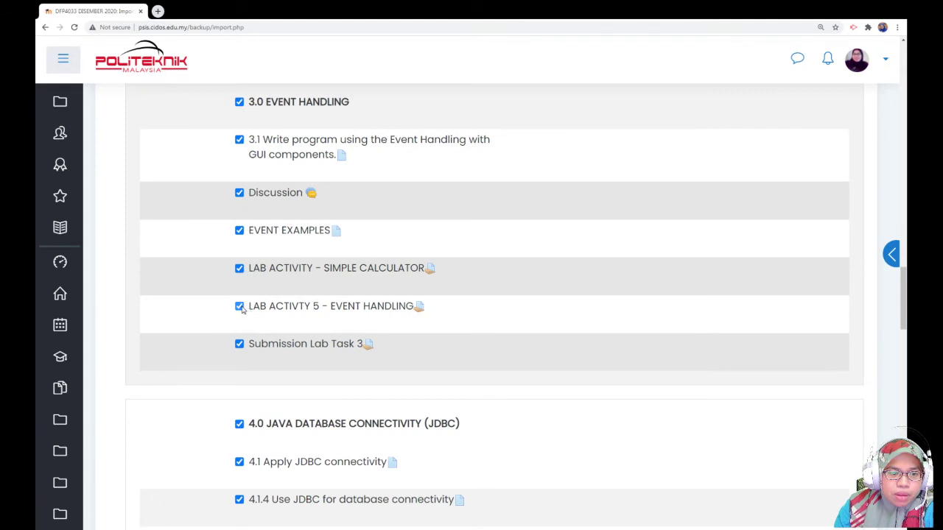
pyautogui.click(239, 269)
# Exclude Submission Lab Task 4 and SUBMISSION PROJECT DDT4B in the 4.0 JAVA DATABASE CONNECTIVITY (JDBC) section from the import.
pyautogui.scroll(-5, 265, 360)
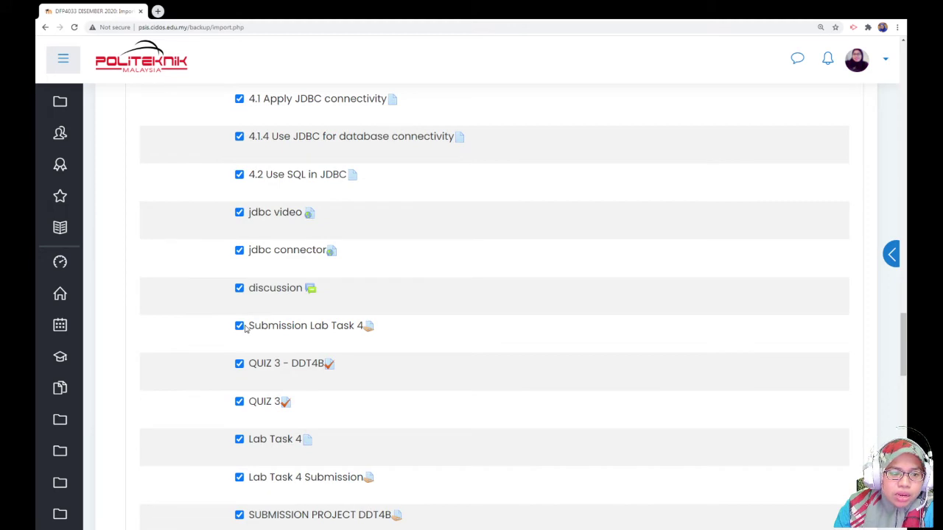
pyautogui.click(240, 326)
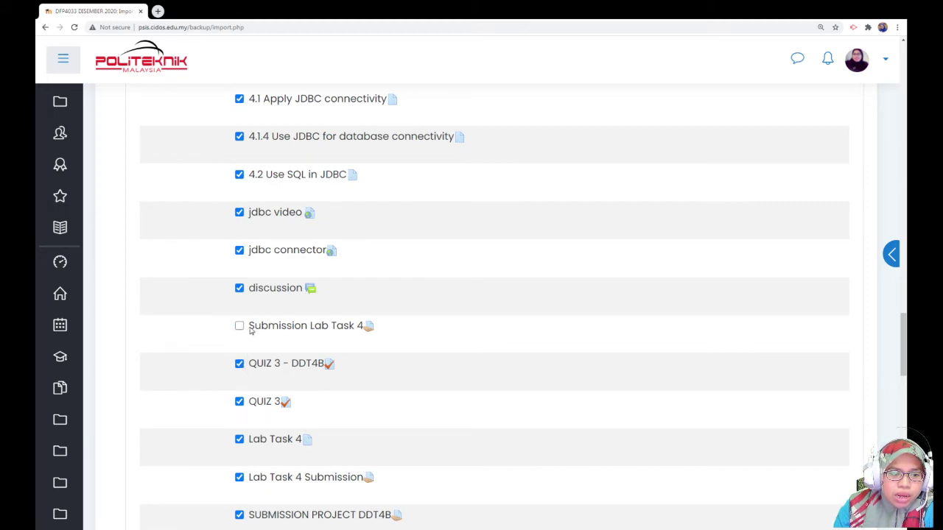
pyautogui.scroll(-3, 250, 331)
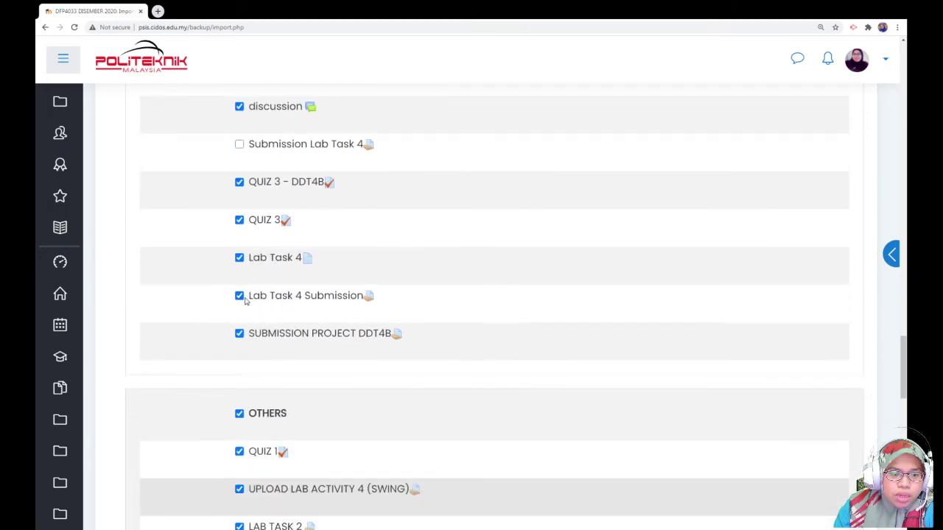
pyautogui.click(239, 332)
# Exclude UPLOAD LAB ACTIVITY 2 -HANDOUT, UPLOAD lab activity 2 and both UPLOAD assignments in the OTHERS section from the import.
pyautogui.scroll(-5, 284, 380)
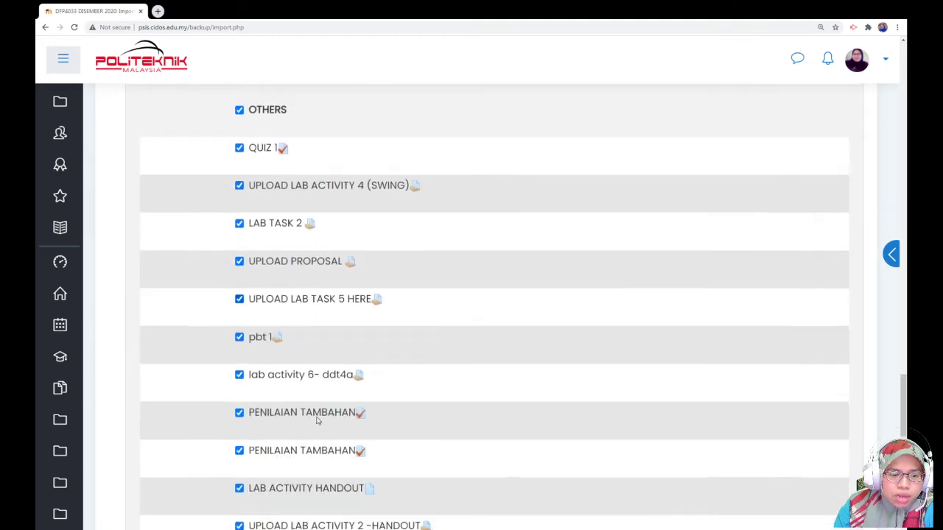
pyautogui.scroll(-3, 317, 420)
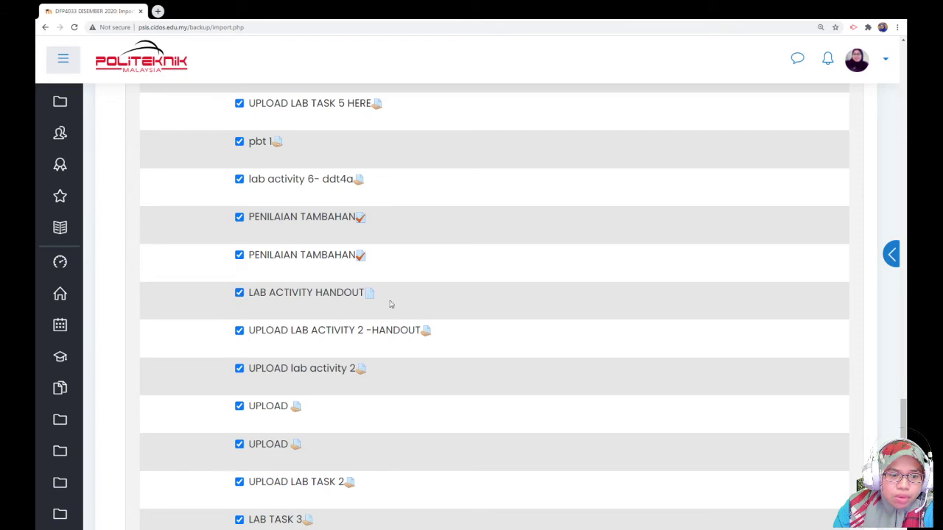
pyautogui.click(240, 330)
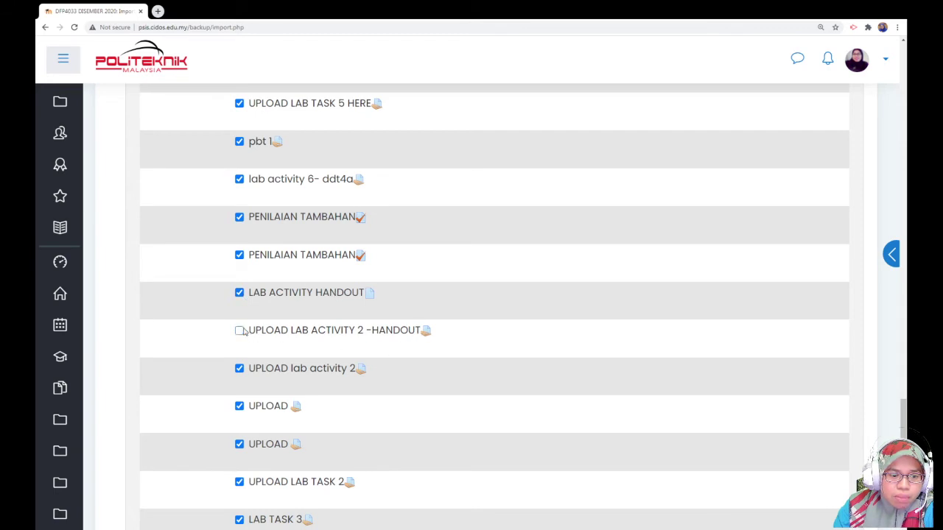
pyautogui.click(239, 368)
pyautogui.click(239, 406)
pyautogui.click(239, 444)
# Exclude UPLOAD LAB TASK 2, PROJECT, Lab Task 4 and LAB TASK 3 in the OTHERS section from the import.
pyautogui.scroll(-1, 243, 449)
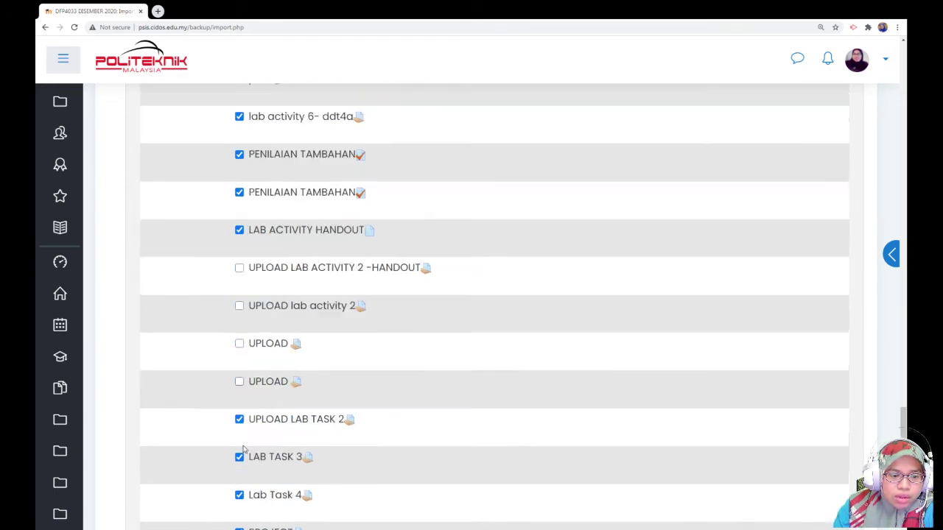
pyautogui.scroll(-2, 244, 451)
pyautogui.click(239, 302)
pyautogui.scroll(-2, 243, 368)
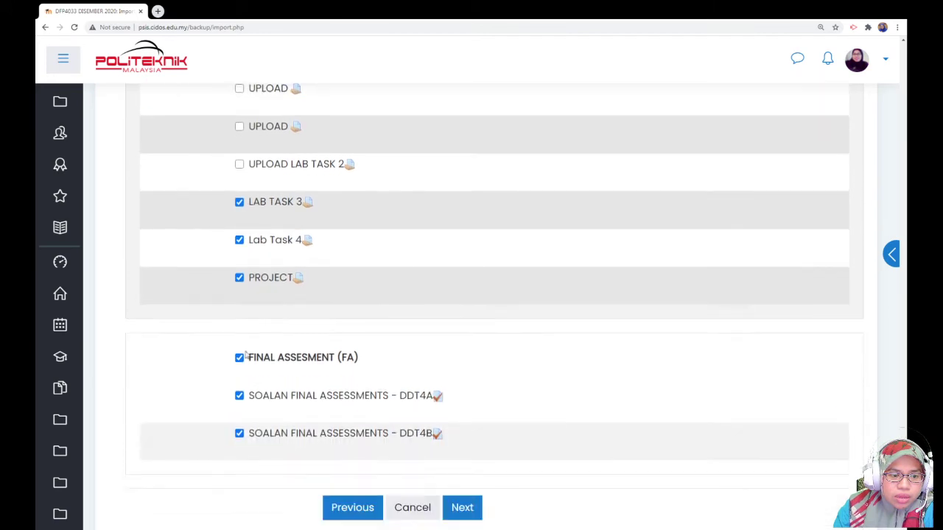
pyautogui.click(240, 277)
pyautogui.click(239, 240)
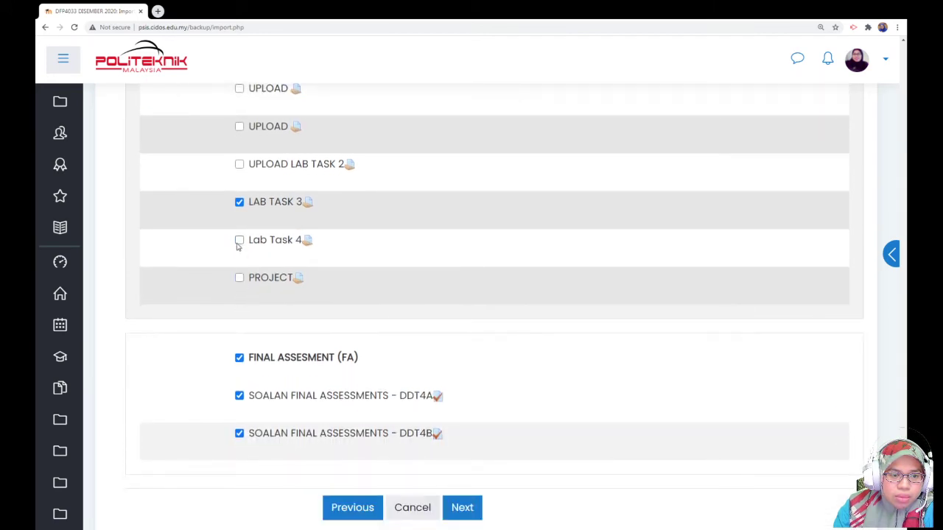
pyautogui.click(240, 202)
# Exclude the whole FINAL ASSESMENT (FA) section from the import and continue to the confirmation and review.
pyautogui.scroll(-2, 294, 279)
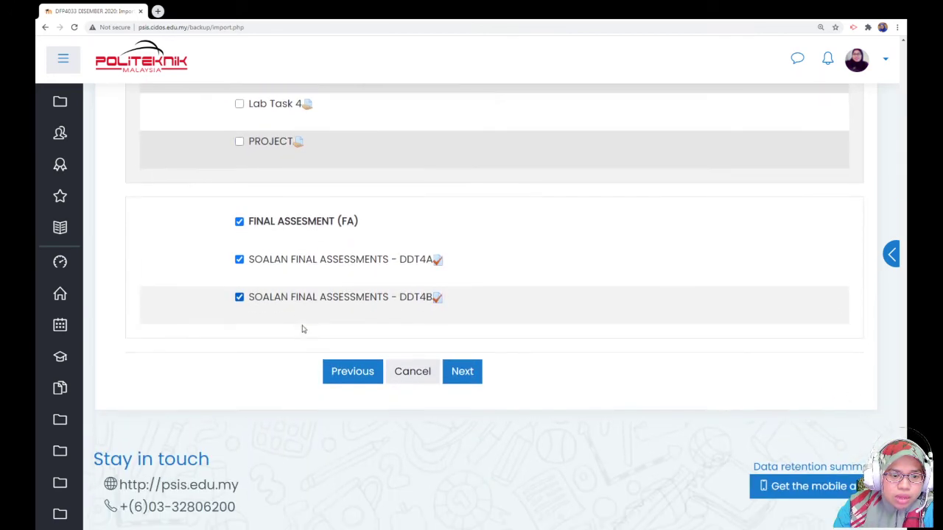
pyautogui.click(239, 221)
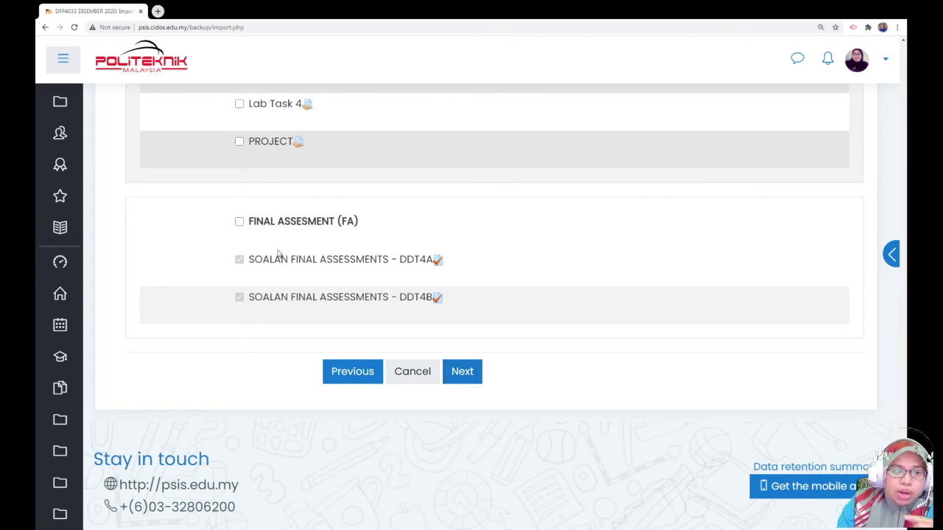
pyautogui.click(464, 378)
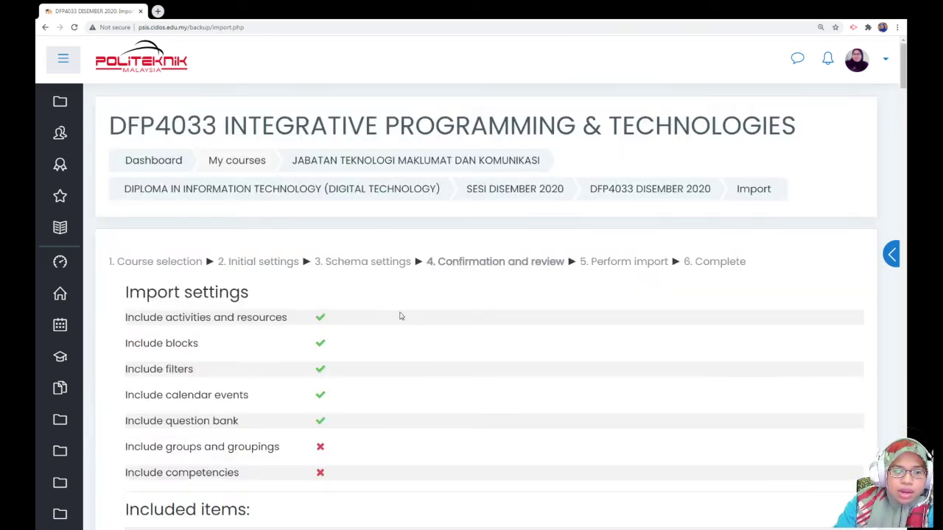
# Check the included items in the import review, perform the import and return to the course.
pyautogui.scroll(-7, 385, 309)
pyautogui.scroll(-10, 385, 309)
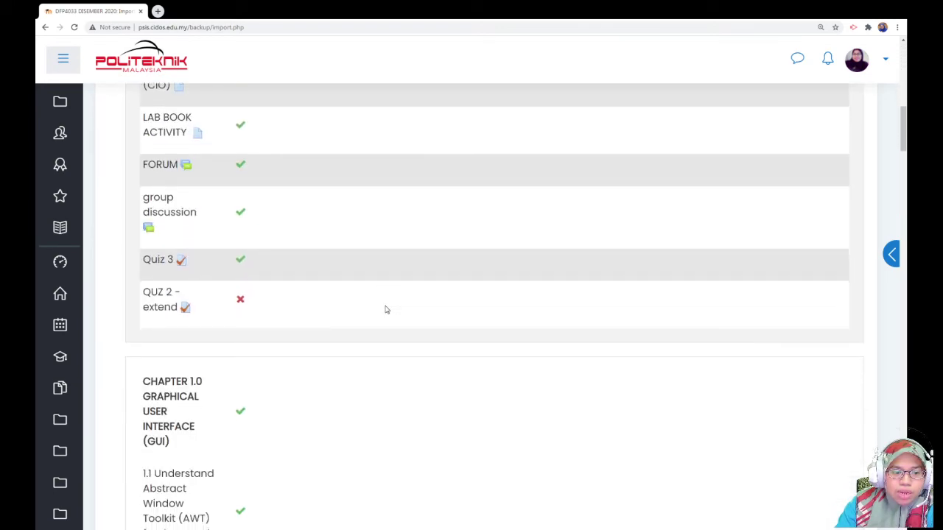
pyautogui.scroll(-12, 385, 309)
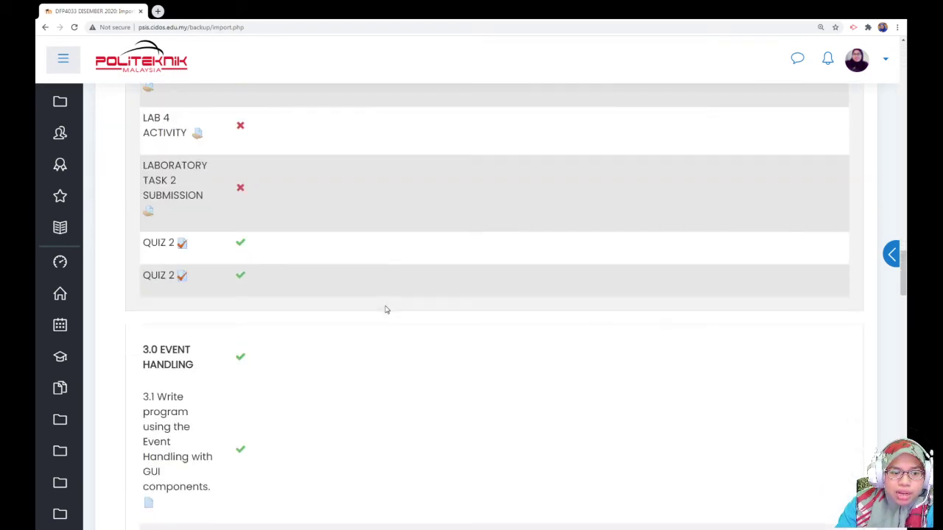
pyautogui.scroll(-14, 375, 306)
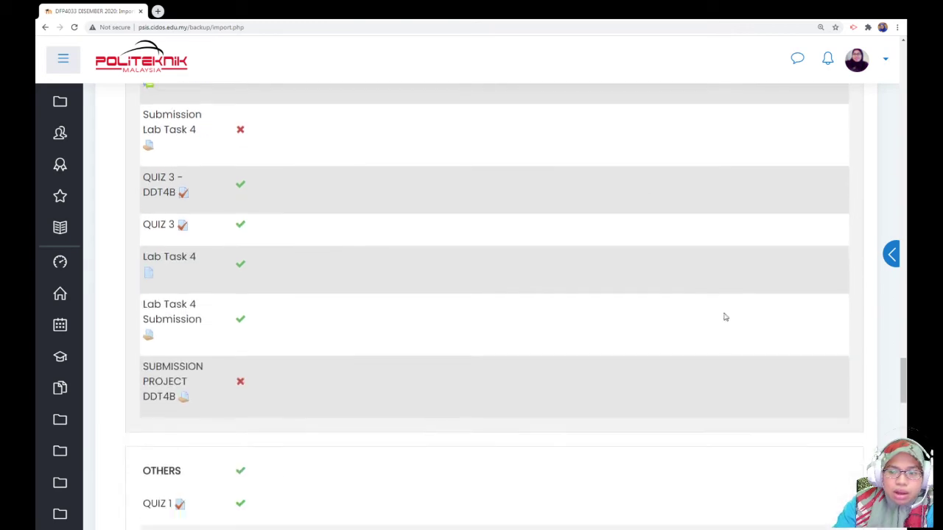
pyautogui.scroll(-1, 474, 441)
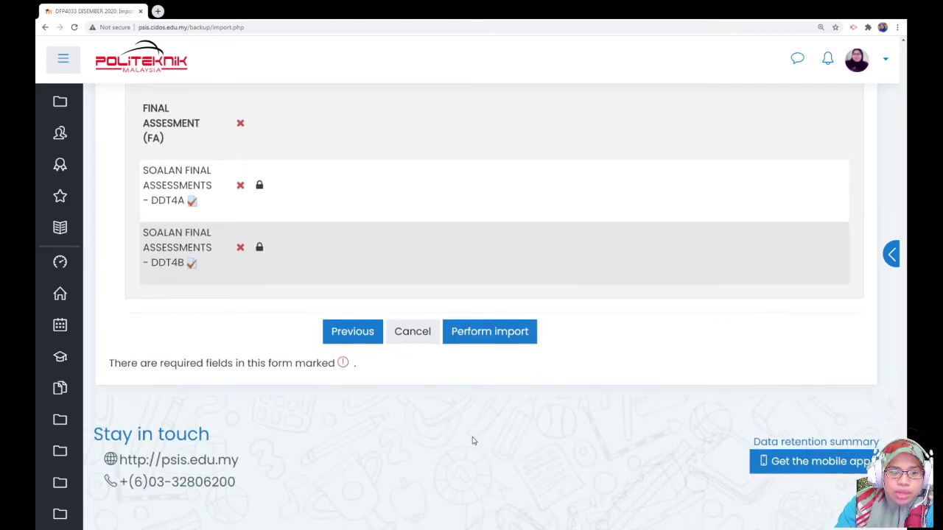
pyautogui.click(469, 343)
pyautogui.click(469, 343)
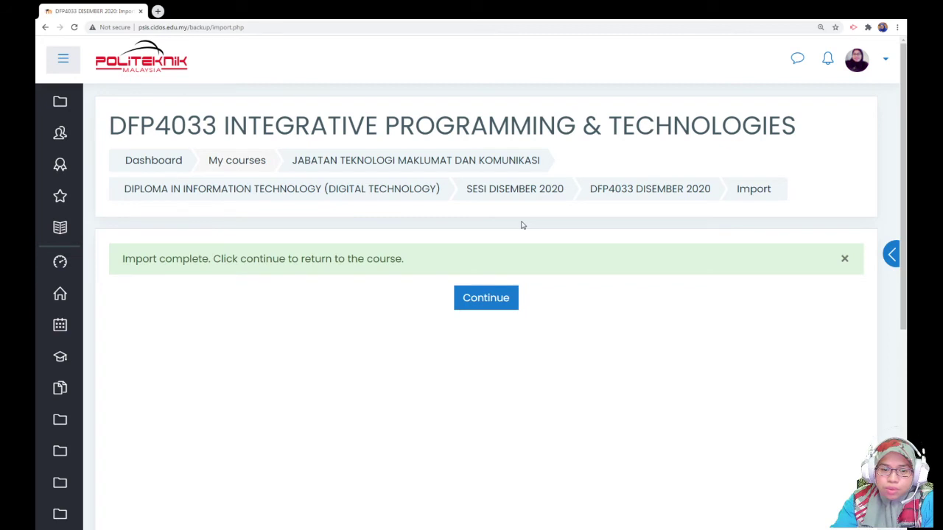
pyautogui.click(477, 302)
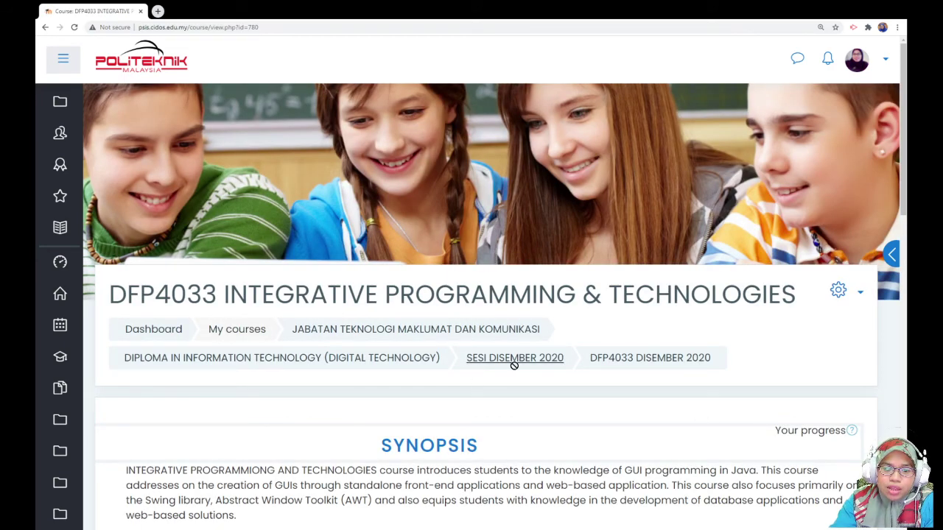
# Examine the imported activities and chapter sections on the DFP4033 DISEMBER 2020 course page.
pyautogui.scroll(-8, 523, 381)
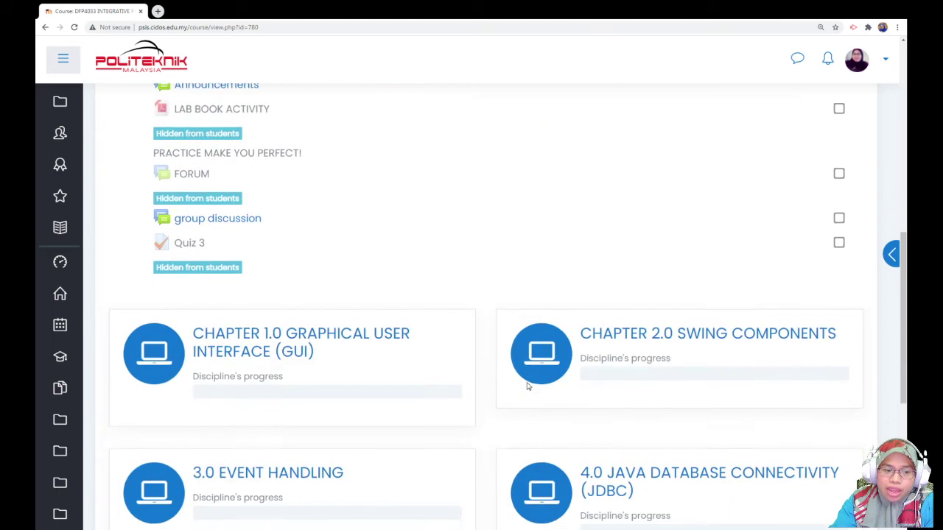
pyautogui.scroll(-3, 527, 385)
pyautogui.scroll(1, 527, 386)
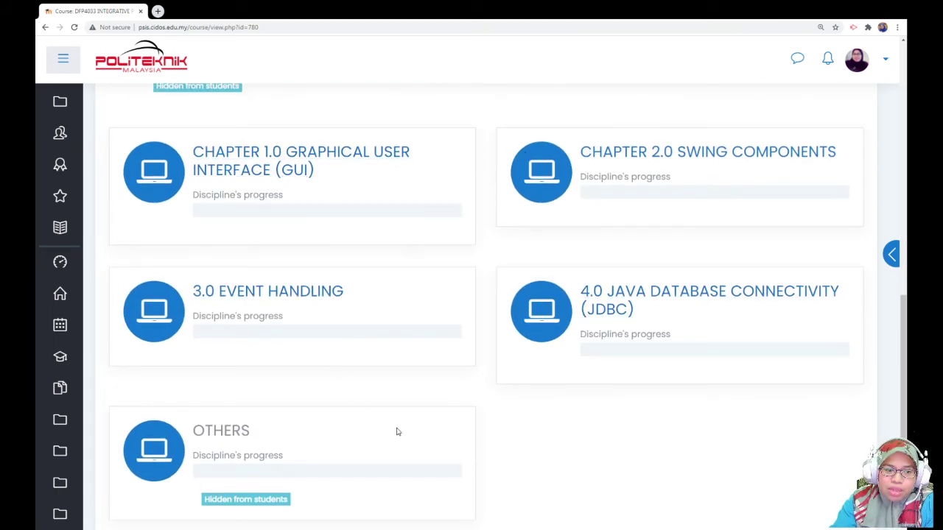
pyautogui.scroll(3, 476, 427)
pyautogui.scroll(-4, 423, 310)
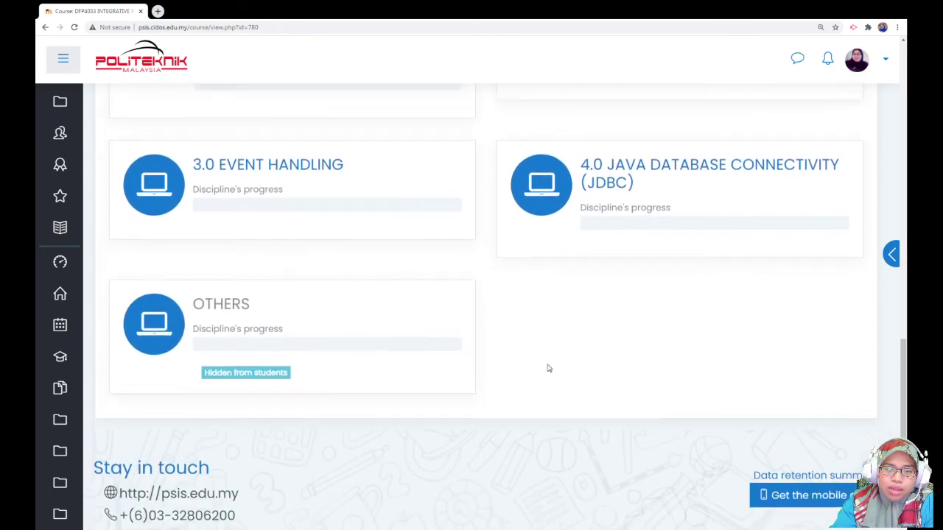
pyautogui.scroll(2, 547, 368)
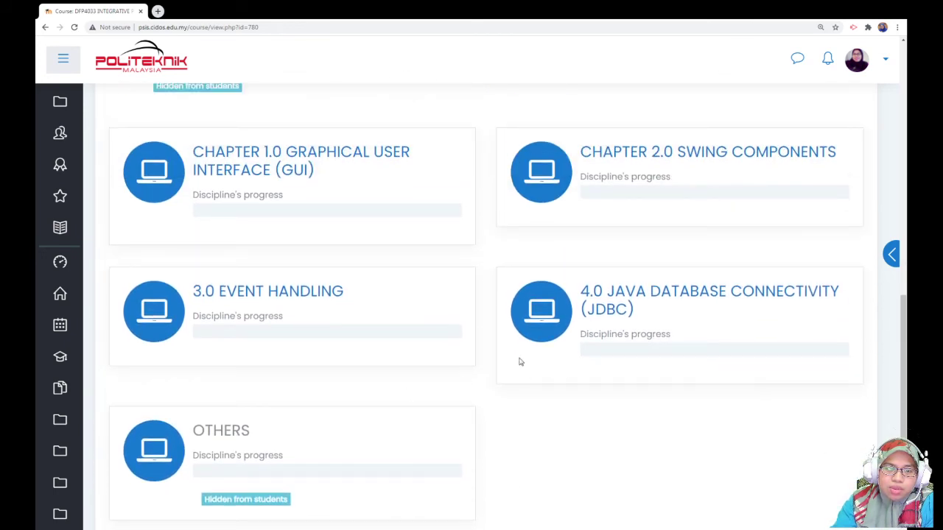
pyautogui.scroll(3, 623, 383)
pyautogui.scroll(3, 626, 384)
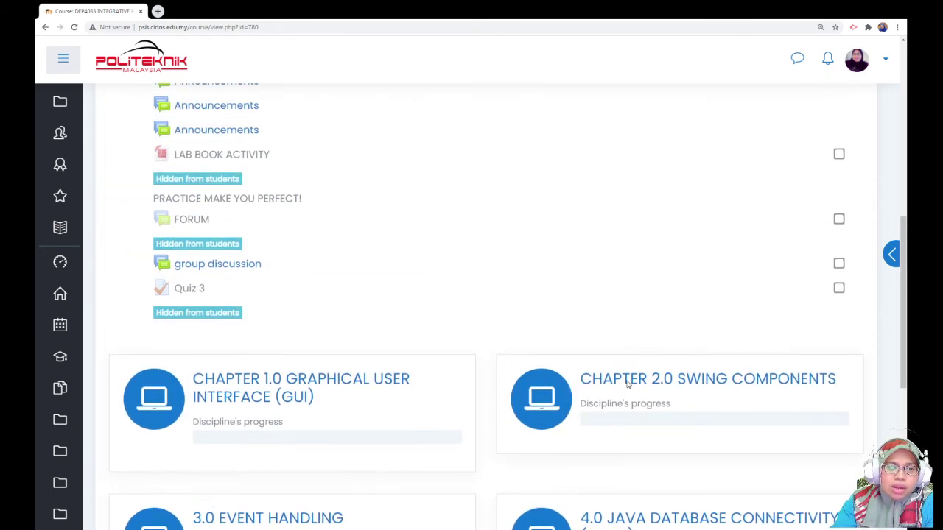
pyautogui.scroll(-2, 743, 374)
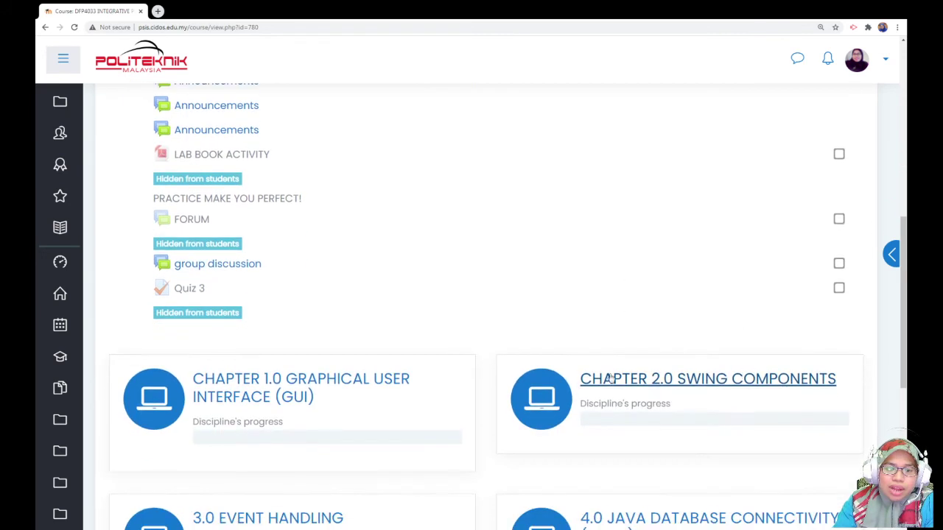
# Open the CHAPTER 1.0 GRAPHICAL USER INTERFACE (GUI) section and look over the SYNOPSIS activities and their completion boxes.
pyautogui.click(386, 379)
pyautogui.scroll(-2, 386, 379)
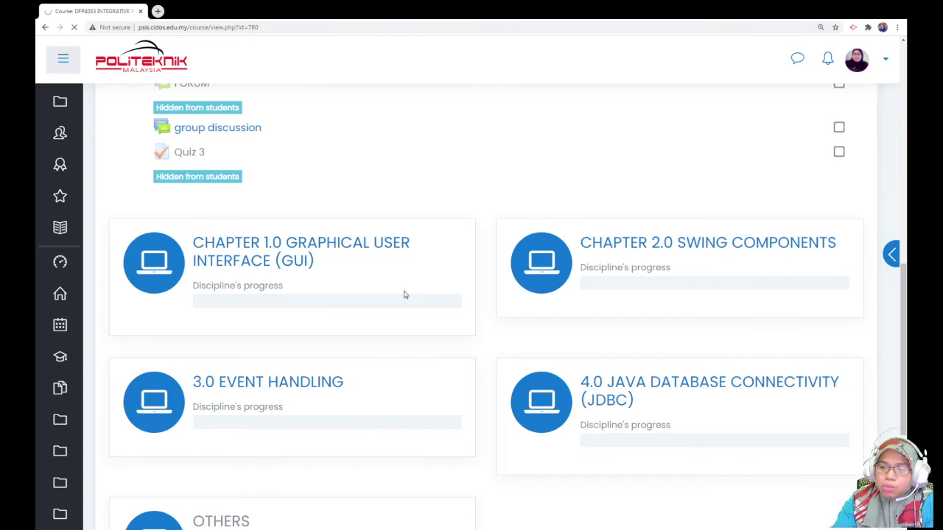
pyautogui.scroll(-2, 404, 359)
pyautogui.scroll(-3, 405, 359)
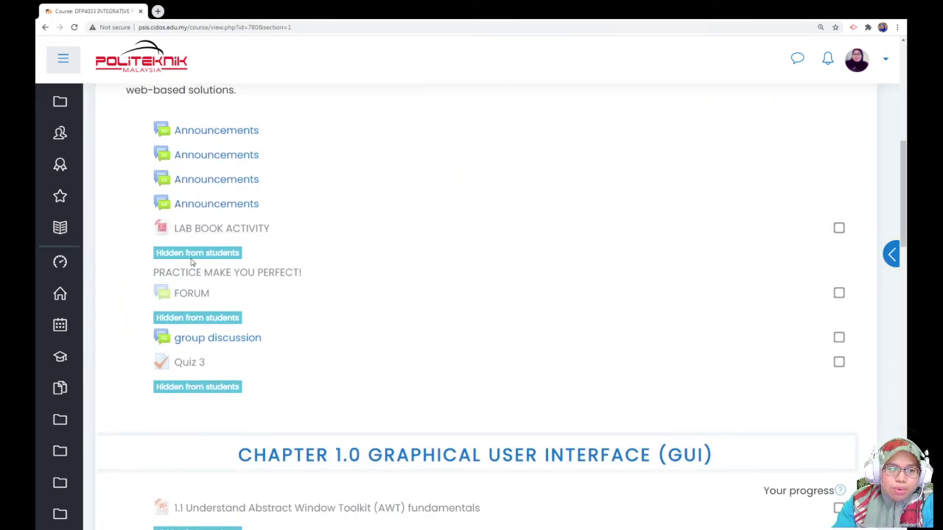
pyautogui.scroll(-5, 250, 272)
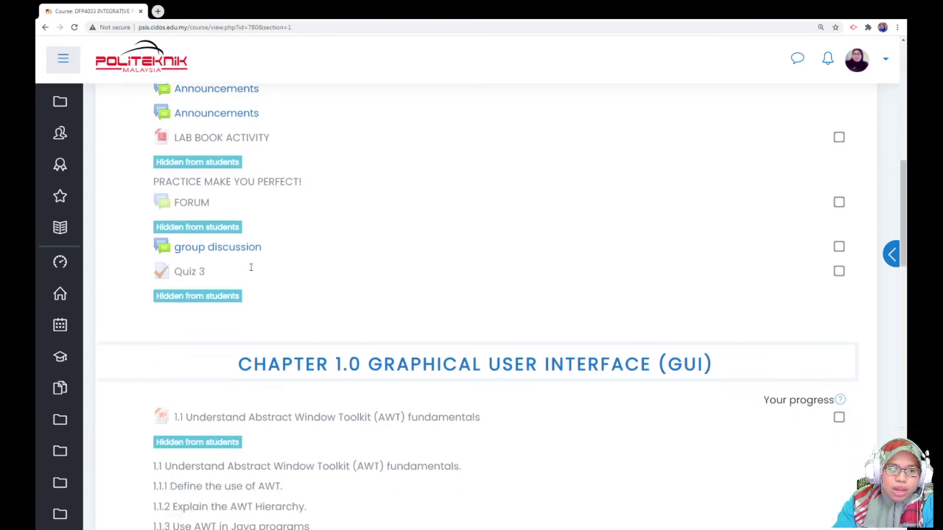
pyautogui.scroll(7, 530, 345)
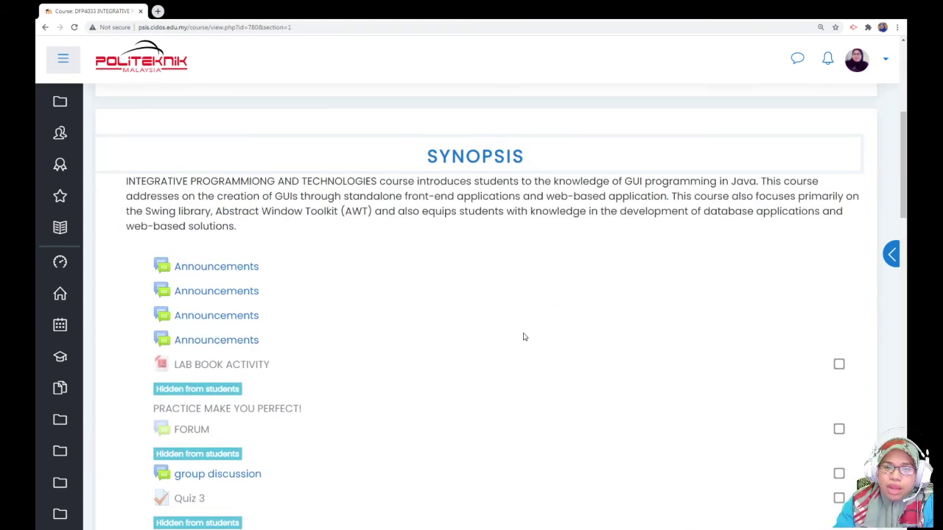
pyautogui.scroll(1, 530, 339)
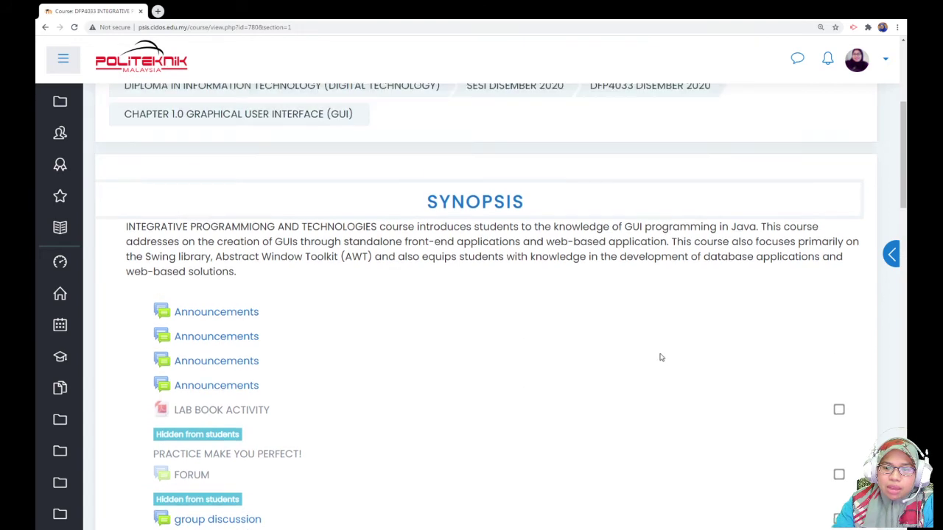
# Mark LAB BOOK ACTIVITY, FORUM, group discussion and Quiz 3 in the SYNOPSIS section as complete.
pyautogui.click(840, 412)
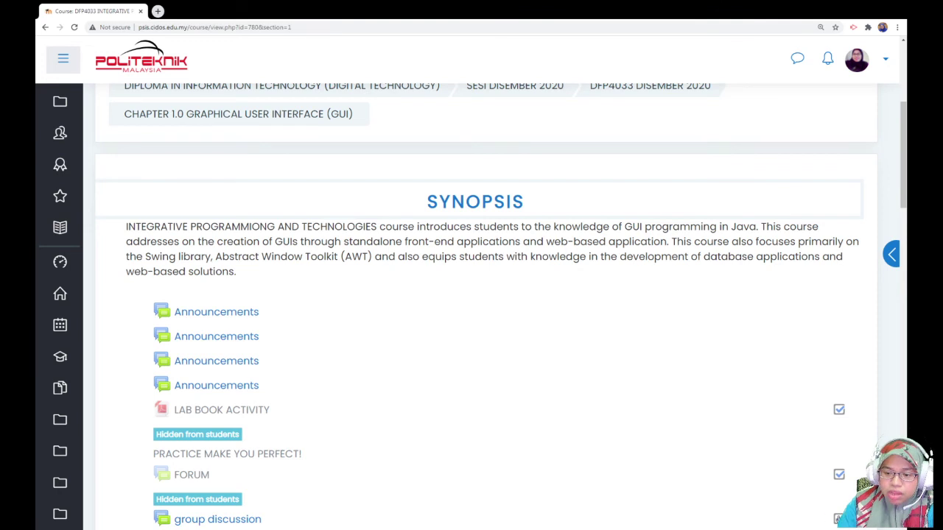
pyautogui.scroll(-2, 839, 412)
pyautogui.click(838, 409)
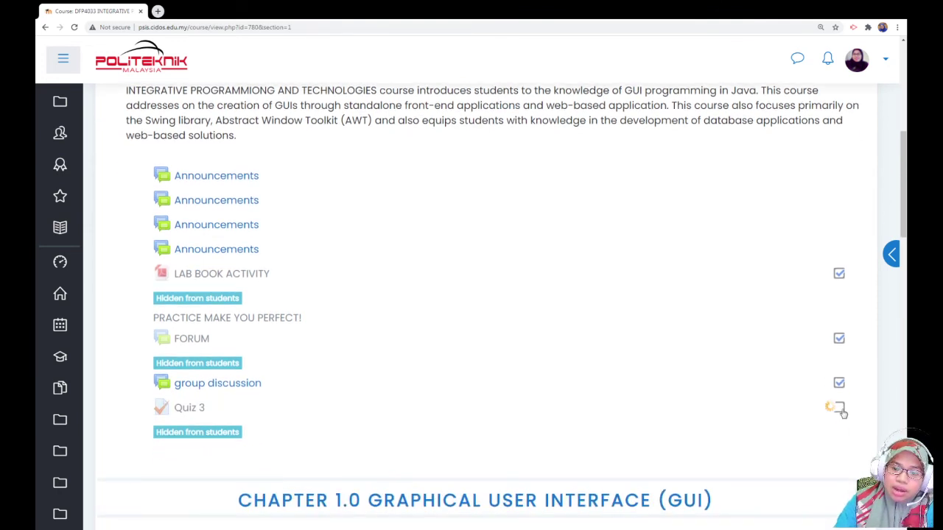
# Mark the 1.1 AWT fundamentals, 1.2 Frame Windows, Colors and Fonts, and Write java programs items in Chapter 1.0 as complete.
pyautogui.scroll(-2, 843, 413)
pyautogui.click(839, 417)
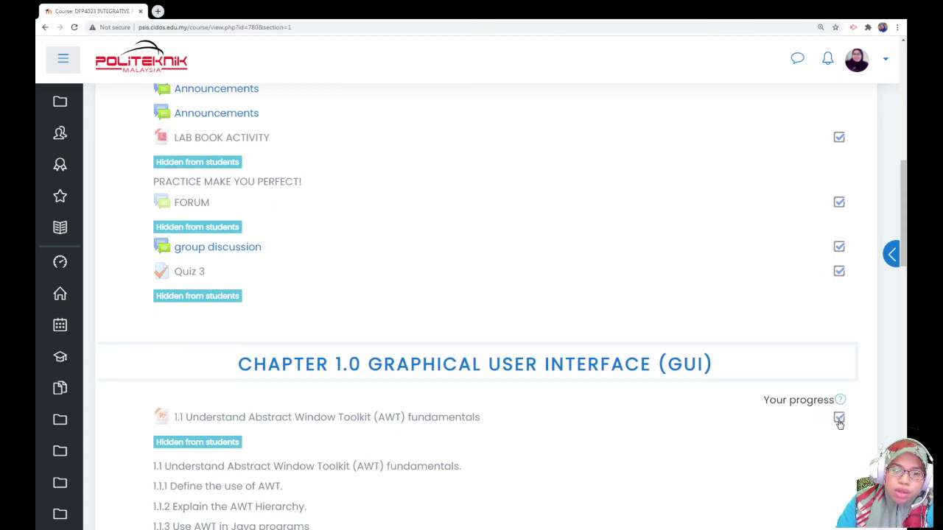
pyautogui.scroll(-3, 839, 424)
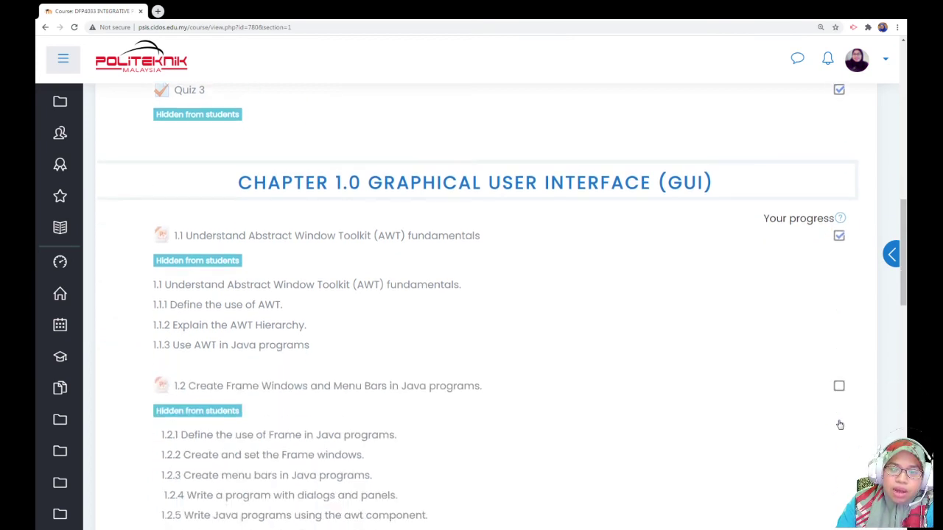
pyautogui.click(838, 387)
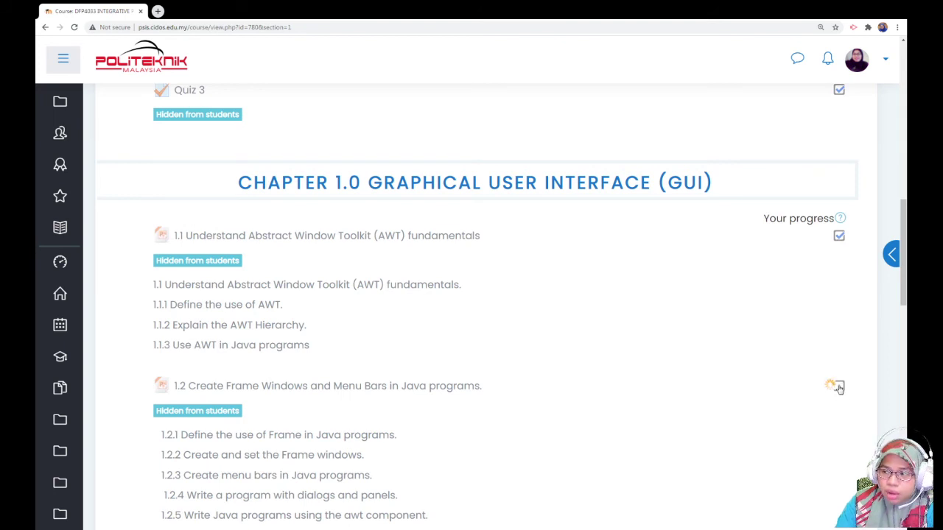
pyautogui.scroll(-2, 823, 316)
pyautogui.scroll(-5, 836, 295)
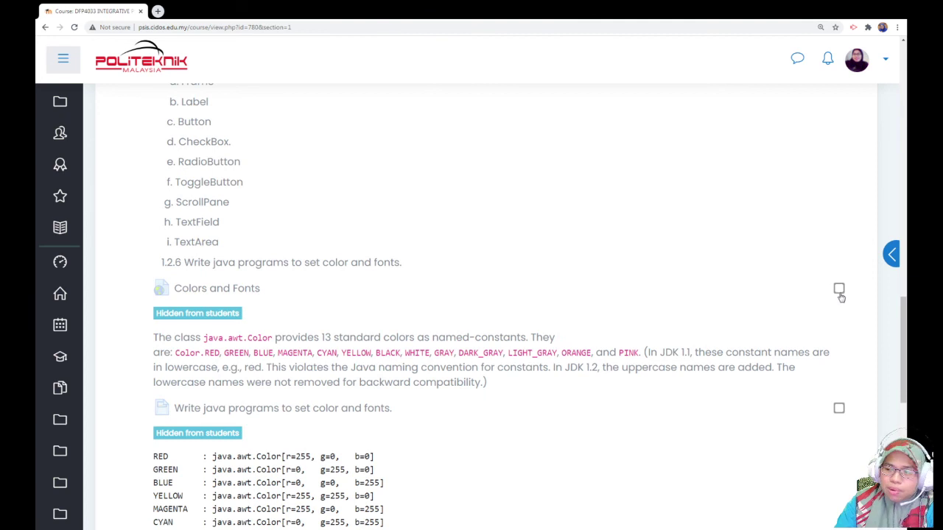
pyautogui.click(839, 289)
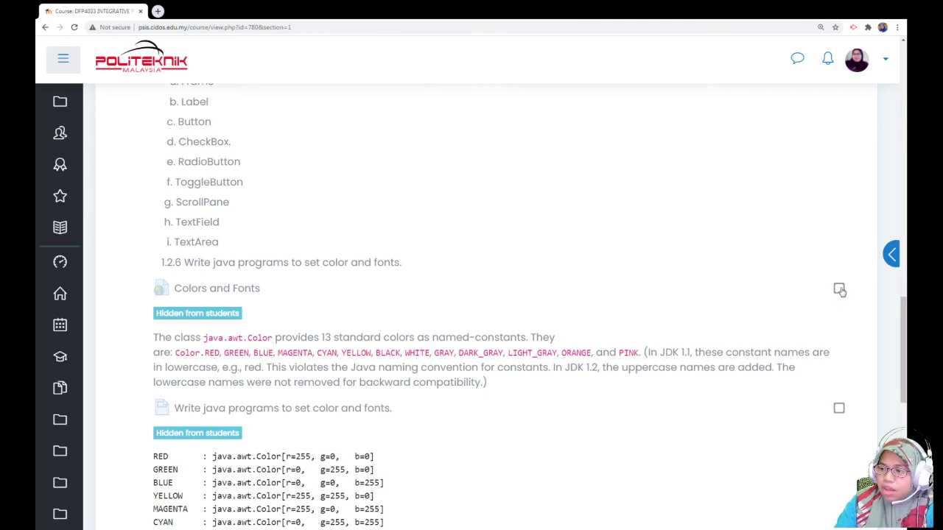
pyautogui.click(839, 410)
pyautogui.scroll(-1, 835, 426)
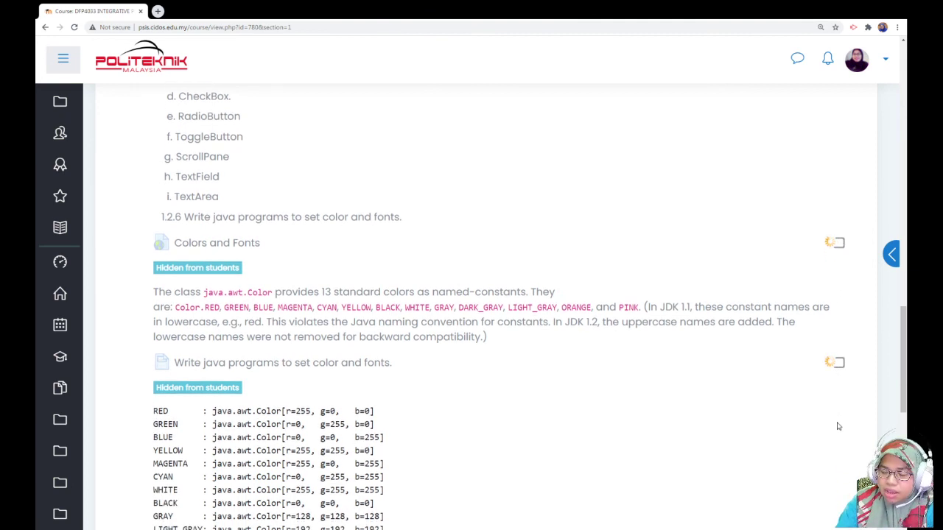
# Return to the DFP4033 DISEMBER 2020 main page and examine the progress bars of the chapter sections.
pyautogui.scroll(2, 679, 260)
pyautogui.scroll(15, 678, 251)
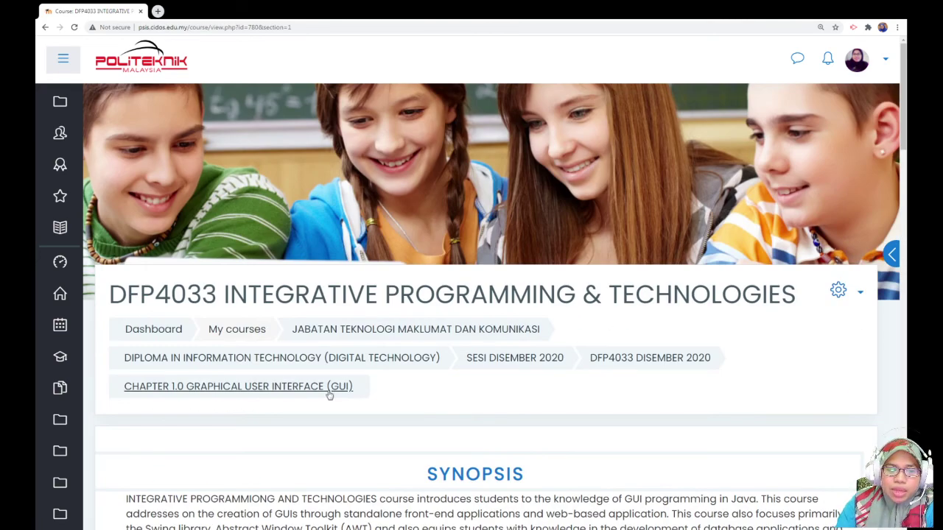
pyautogui.click(304, 396)
pyautogui.click(635, 358)
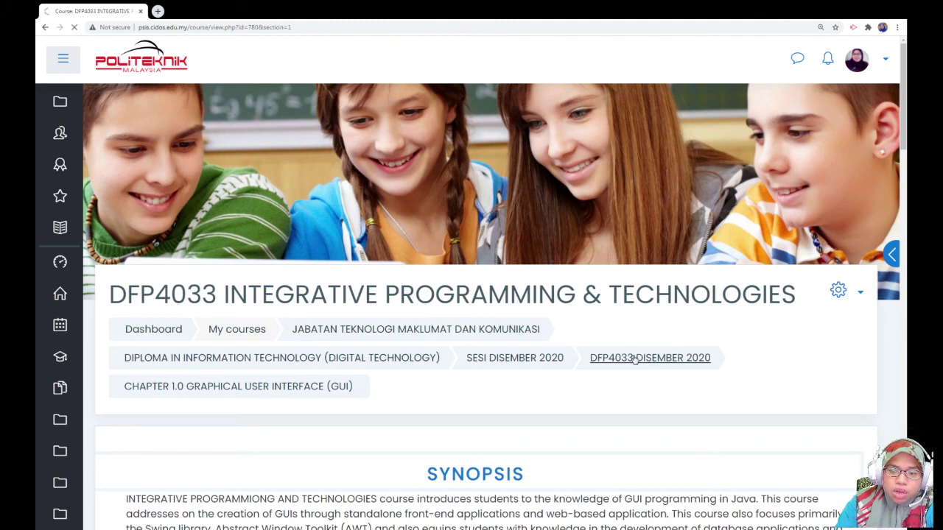
pyautogui.scroll(-7, 635, 359)
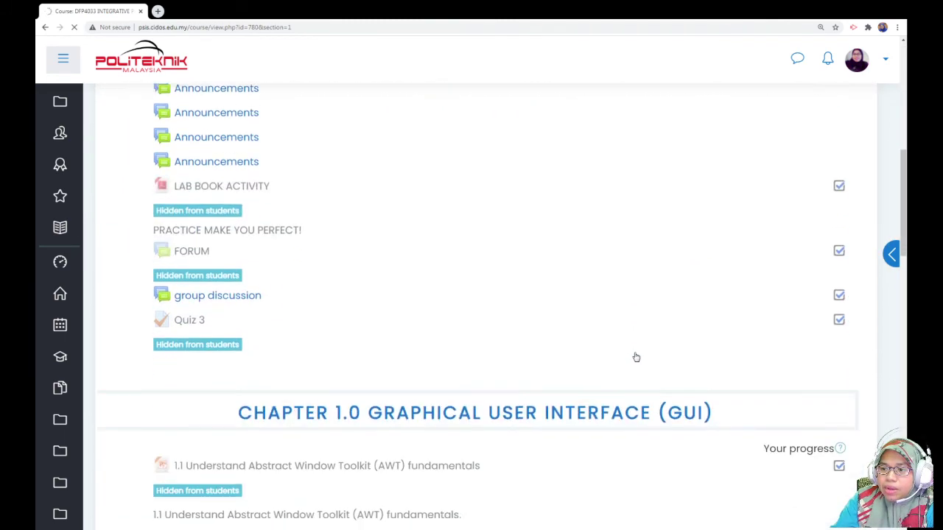
pyautogui.scroll(-10, 636, 357)
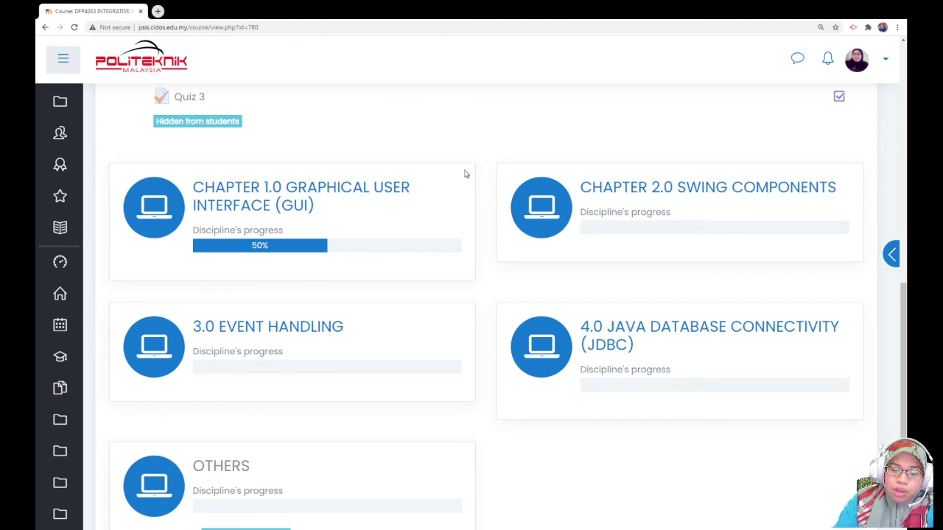
pyautogui.scroll(3, 768, 272)
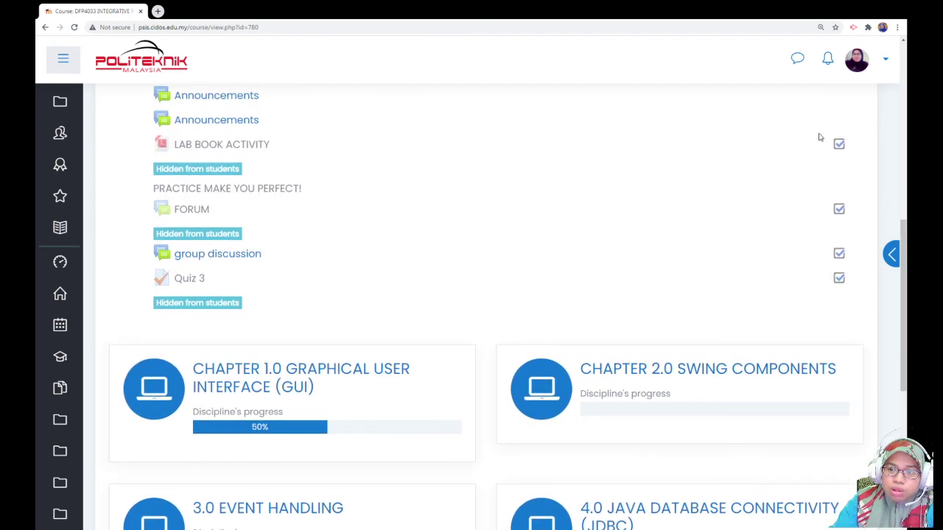
pyautogui.scroll(3, 856, 310)
pyautogui.scroll(-5, 858, 295)
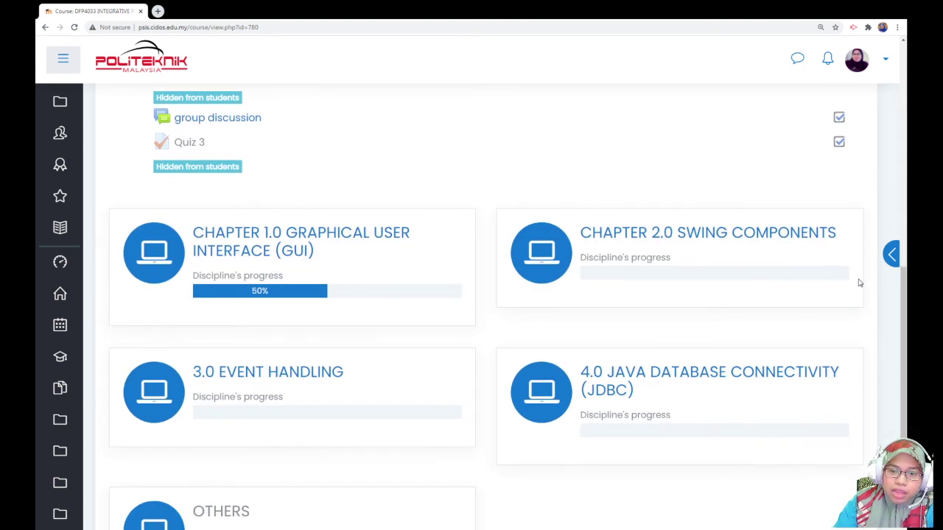
pyautogui.scroll(-3, 858, 283)
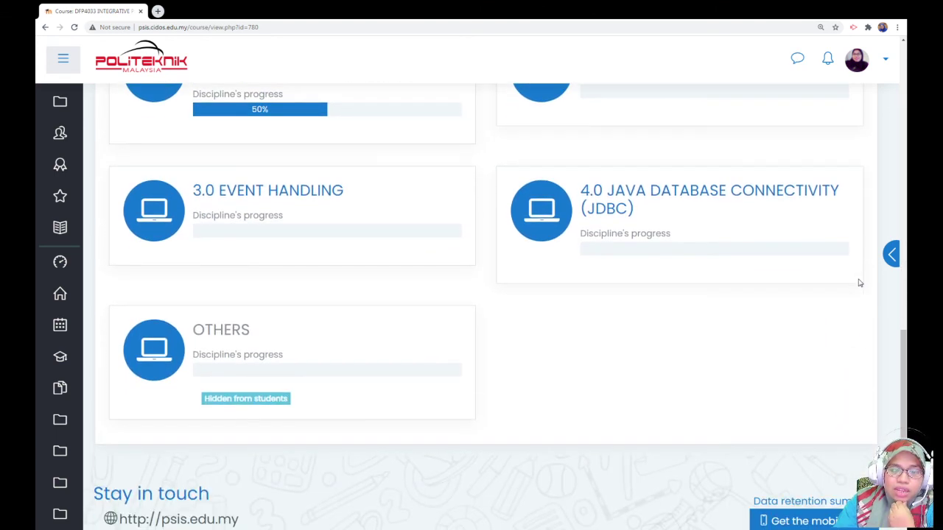